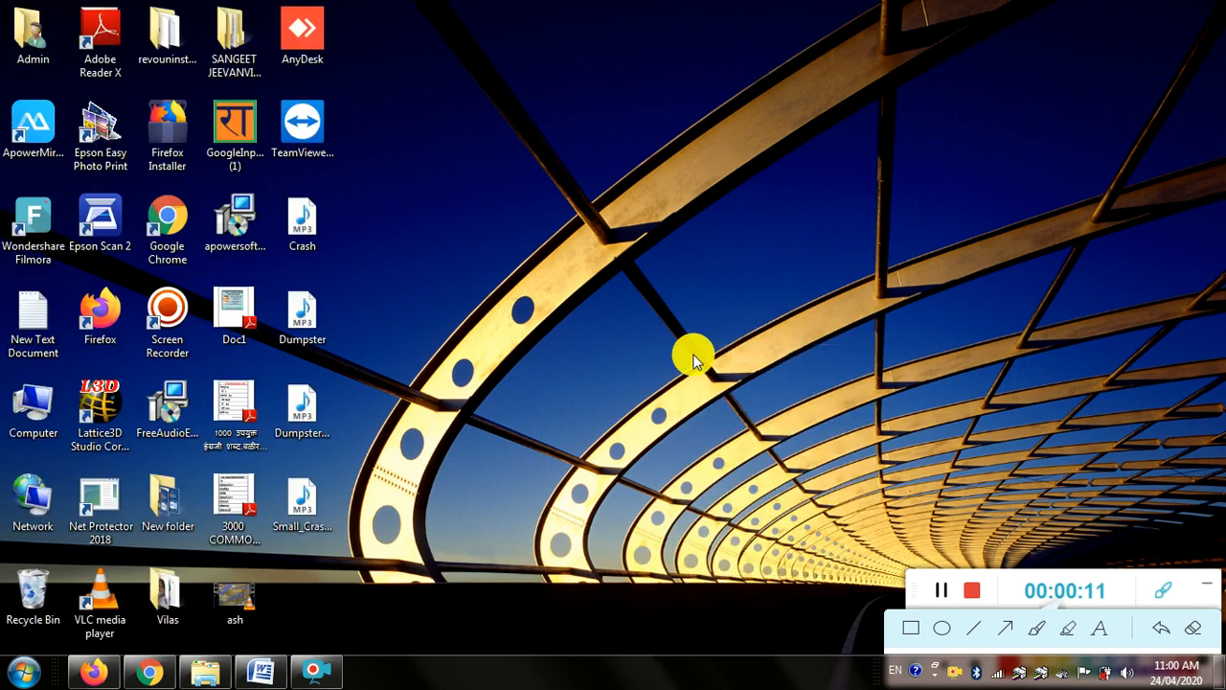
# Step: Switch to the open Word document and look through its pages down to the blank space after the last paragraph
pyautogui.click(265, 675)
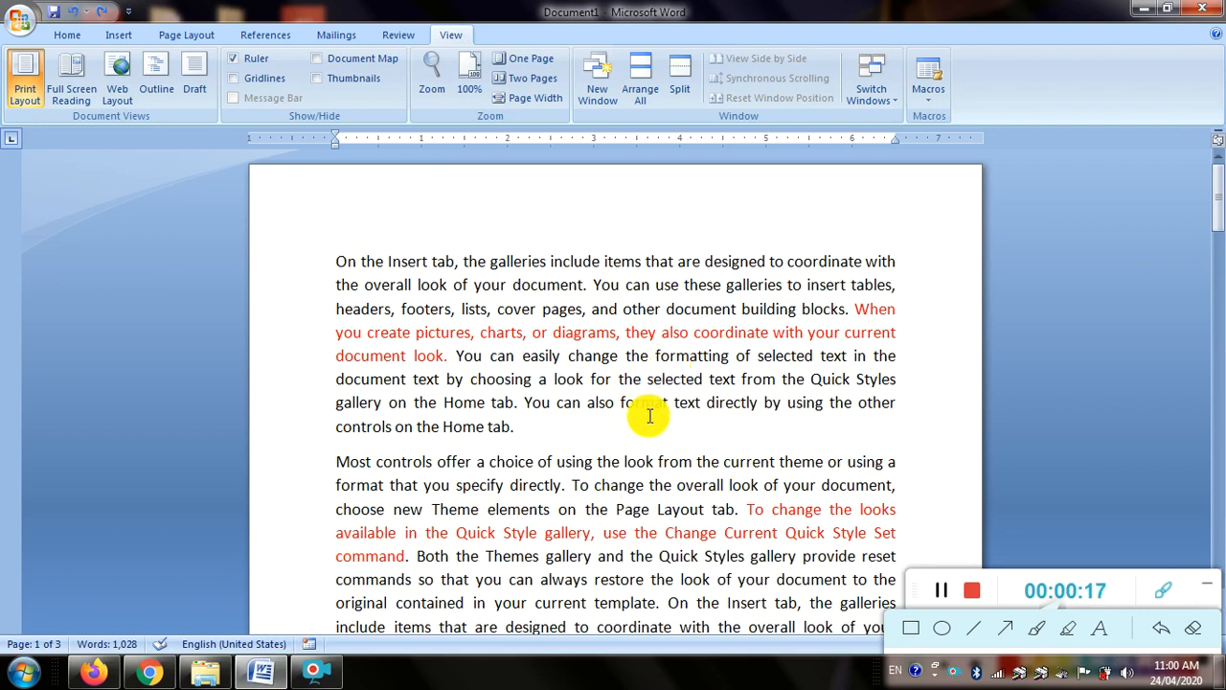
pyautogui.click(331, 259)
pyautogui.scroll(-3, 594, 340)
pyautogui.scroll(-10, 608, 359)
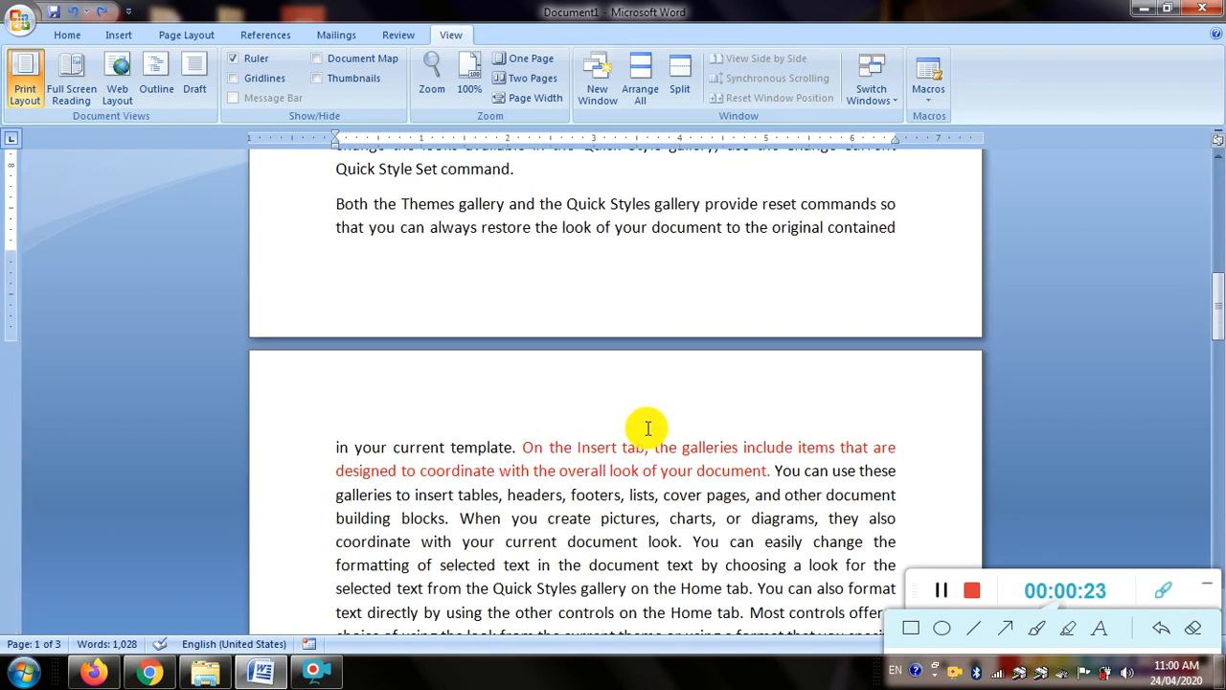
pyautogui.scroll(-15, 648, 428)
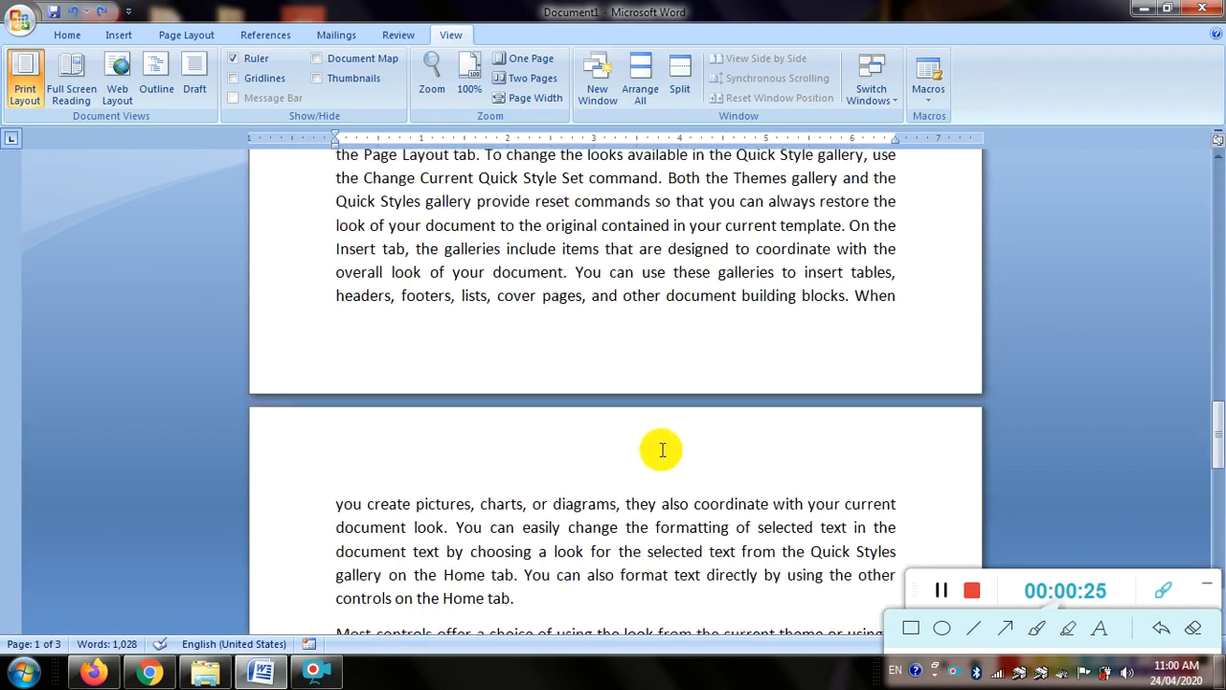
pyautogui.scroll(-12, 661, 450)
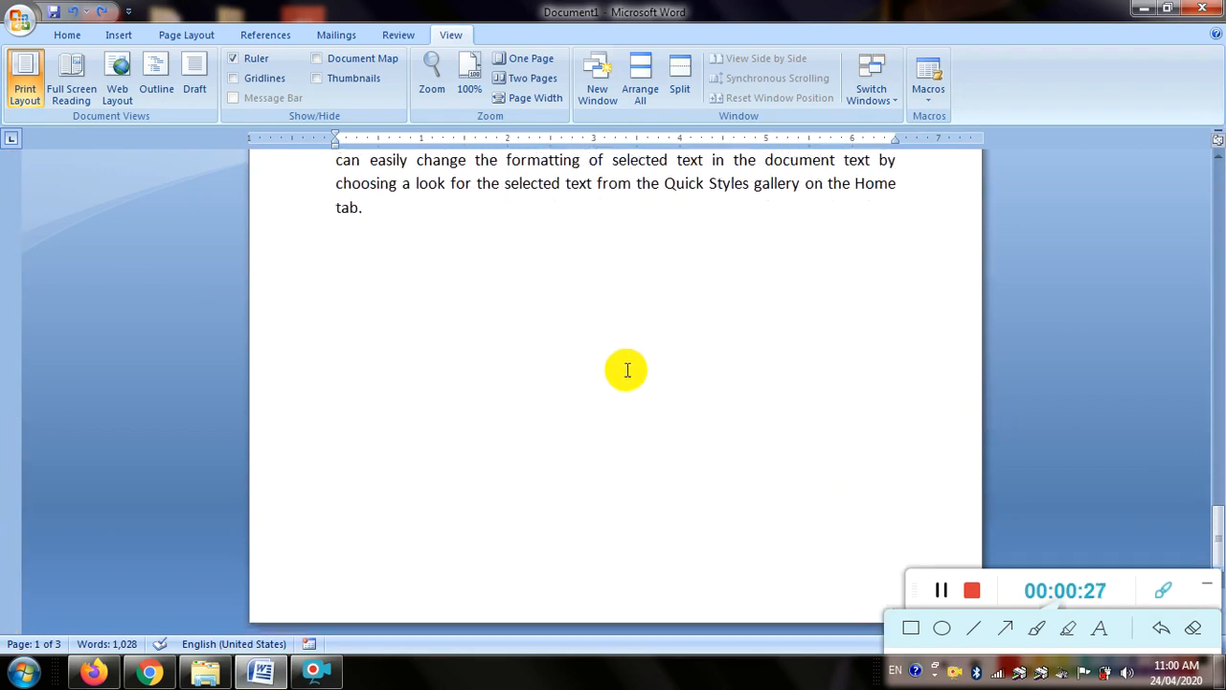
pyautogui.click(365, 209)
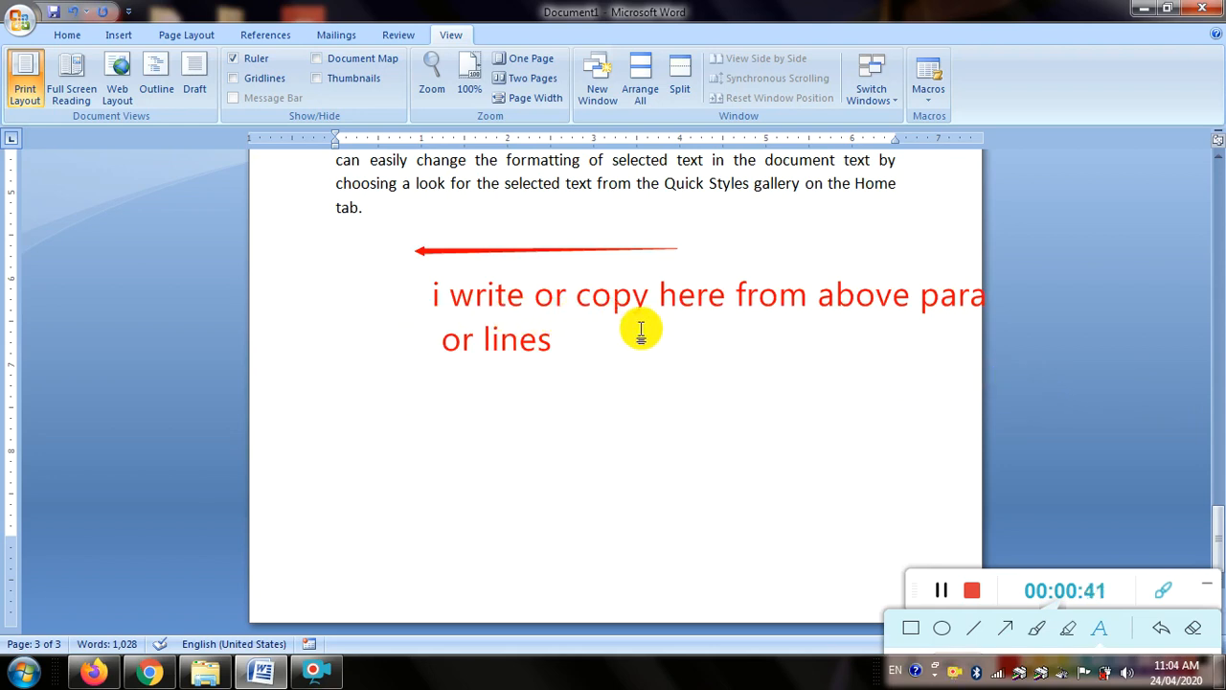
pyautogui.scroll(1, 680, 430)
pyautogui.scroll(-1, 680, 432)
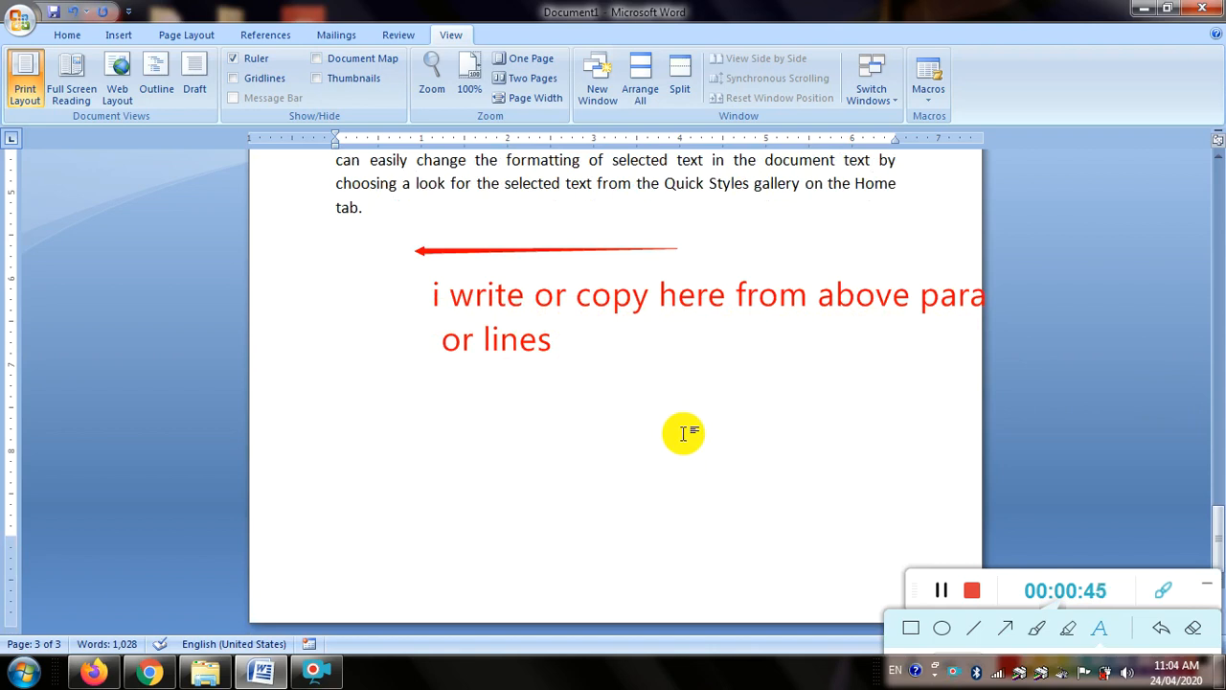
# Step: Copy the red sentence starting "When you create pictures, charts, or diagrams" from the document's first paragraph
pyautogui.scroll(4, 659, 438)
pyautogui.scroll(15, 656, 437)
pyautogui.scroll(15, 658, 437)
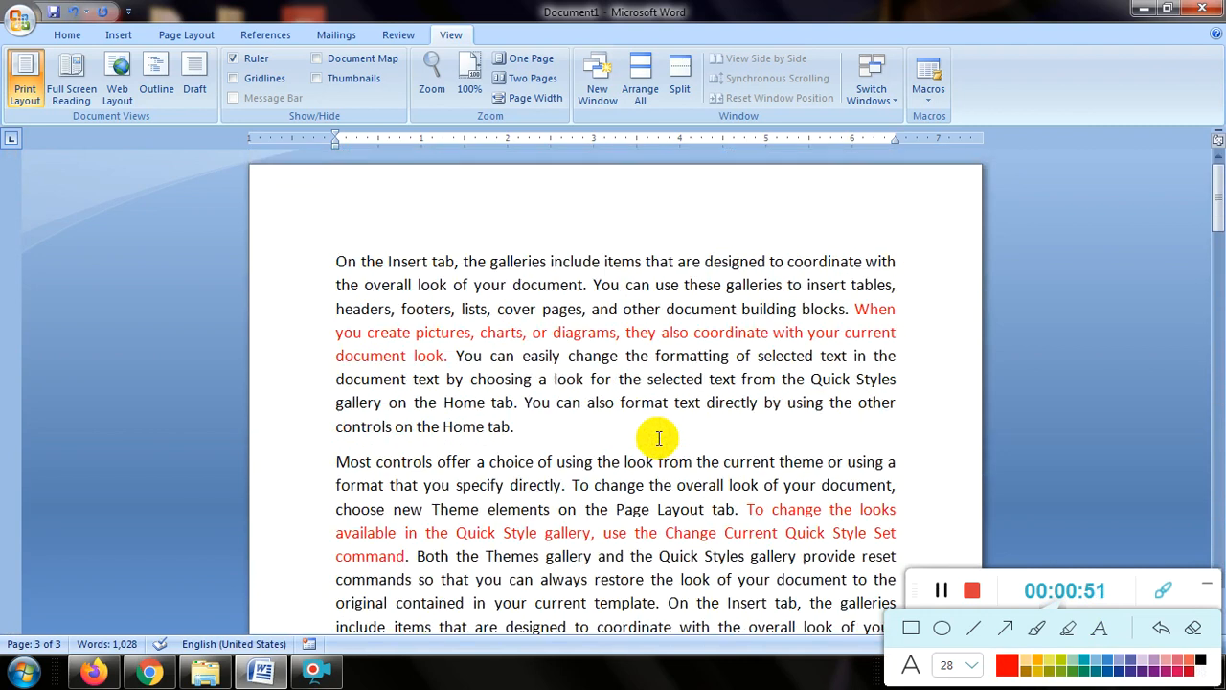
pyautogui.click(851, 309)
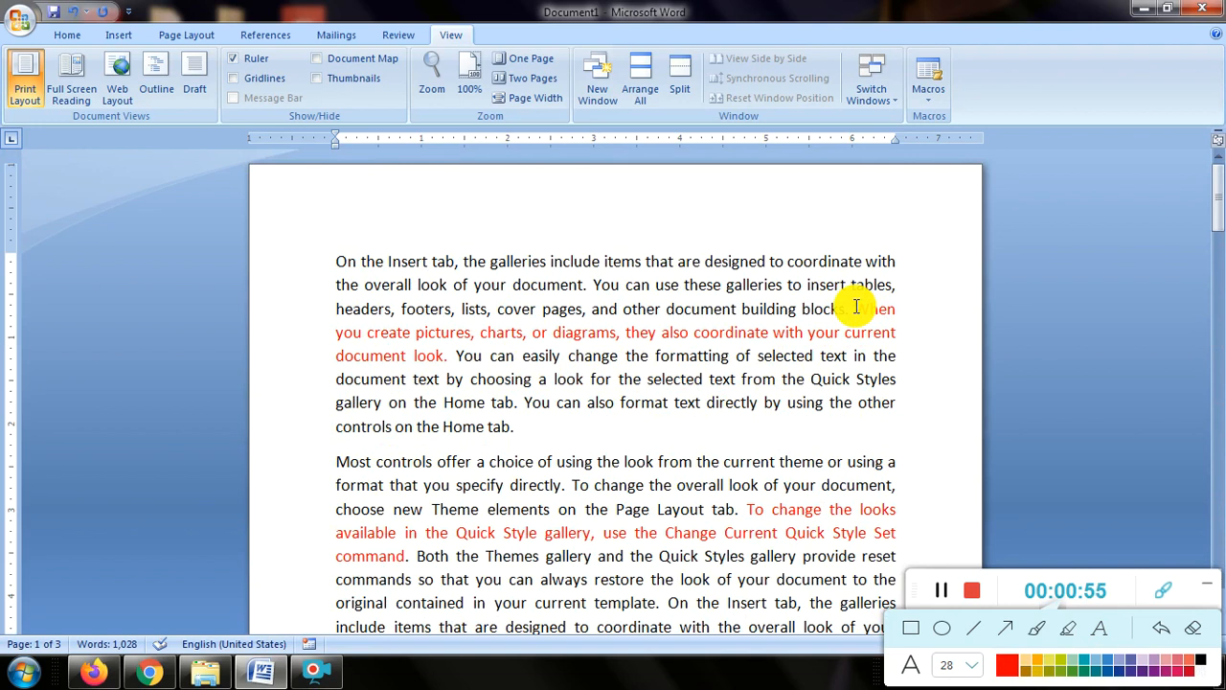
pyautogui.moveTo(853, 309); pyautogui.dragTo(447, 359)
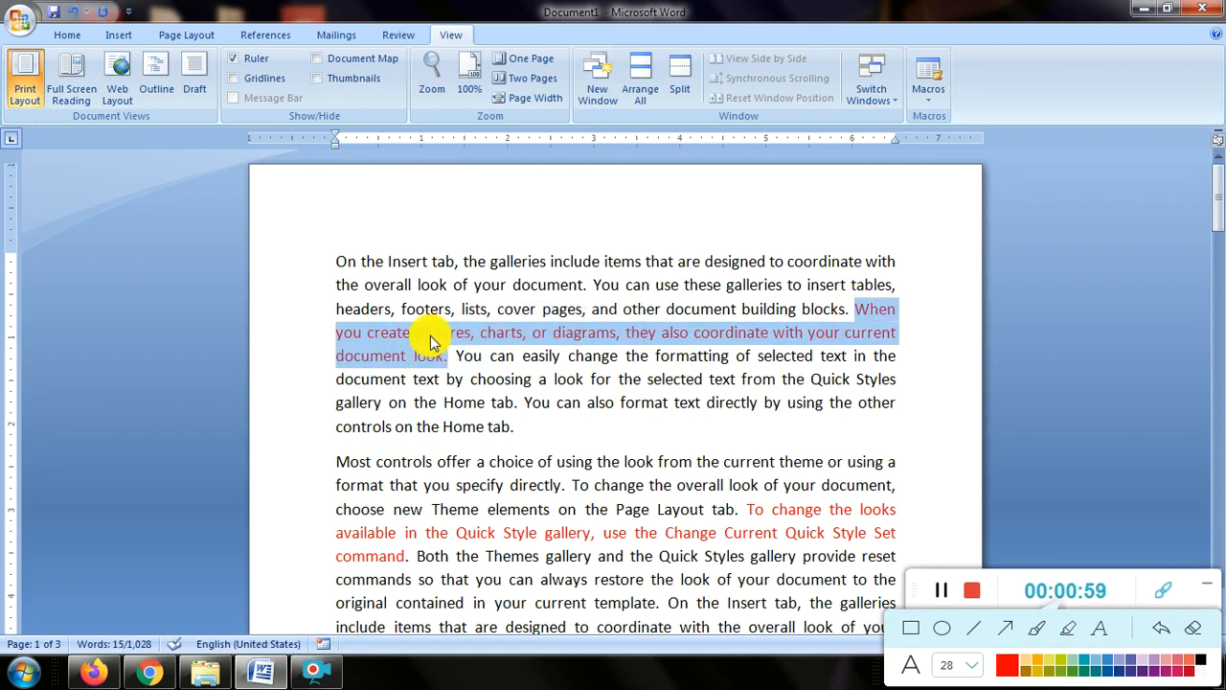
pyautogui.rightClick(431, 342)
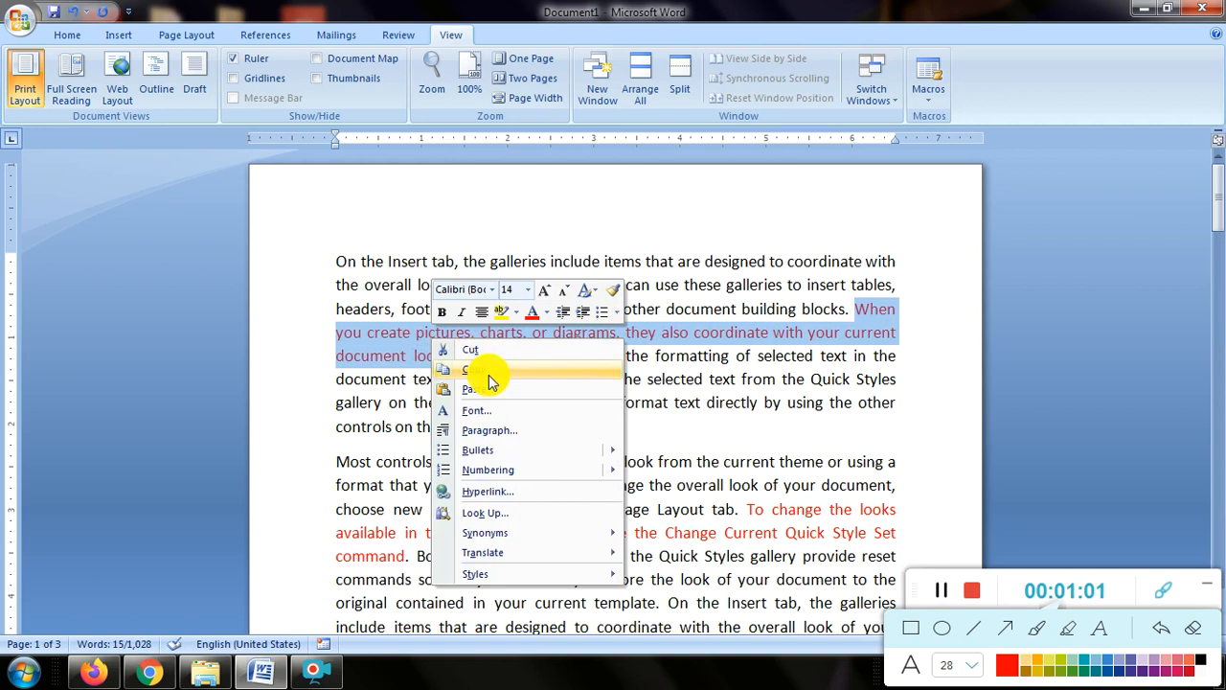
pyautogui.click(490, 374)
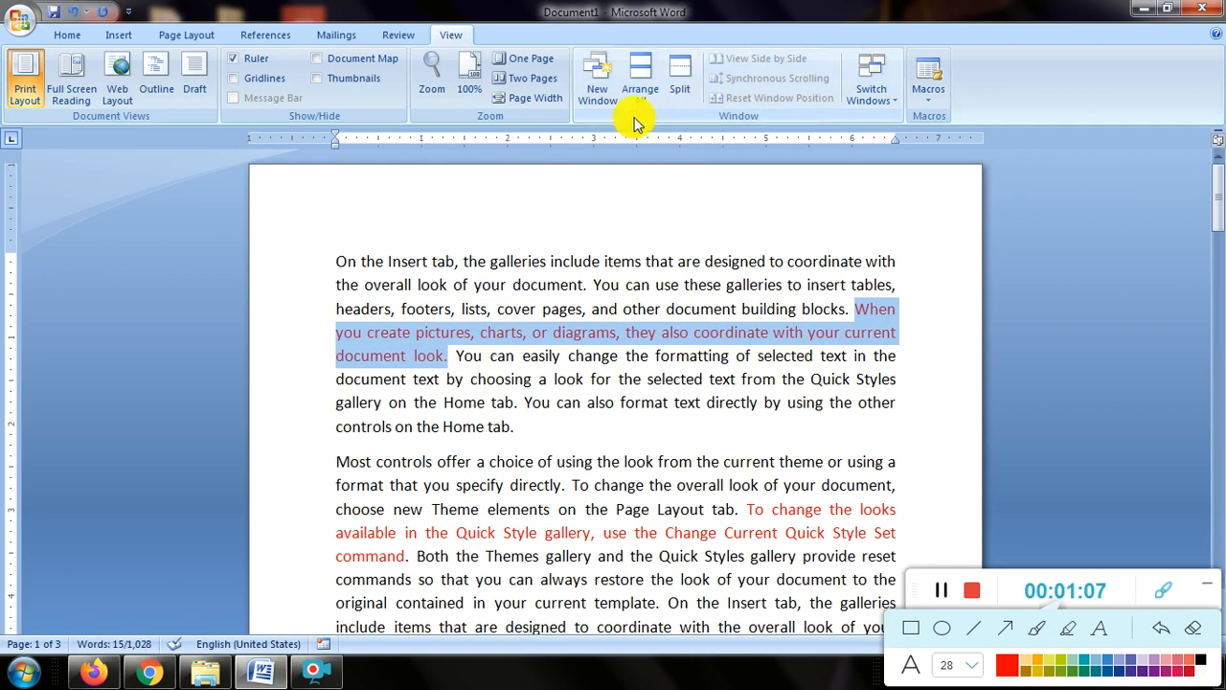
# Step: Split the document window below the first paragraph, show the document's end in the lower pane, and enlarge that pane
pyautogui.click(681, 87)
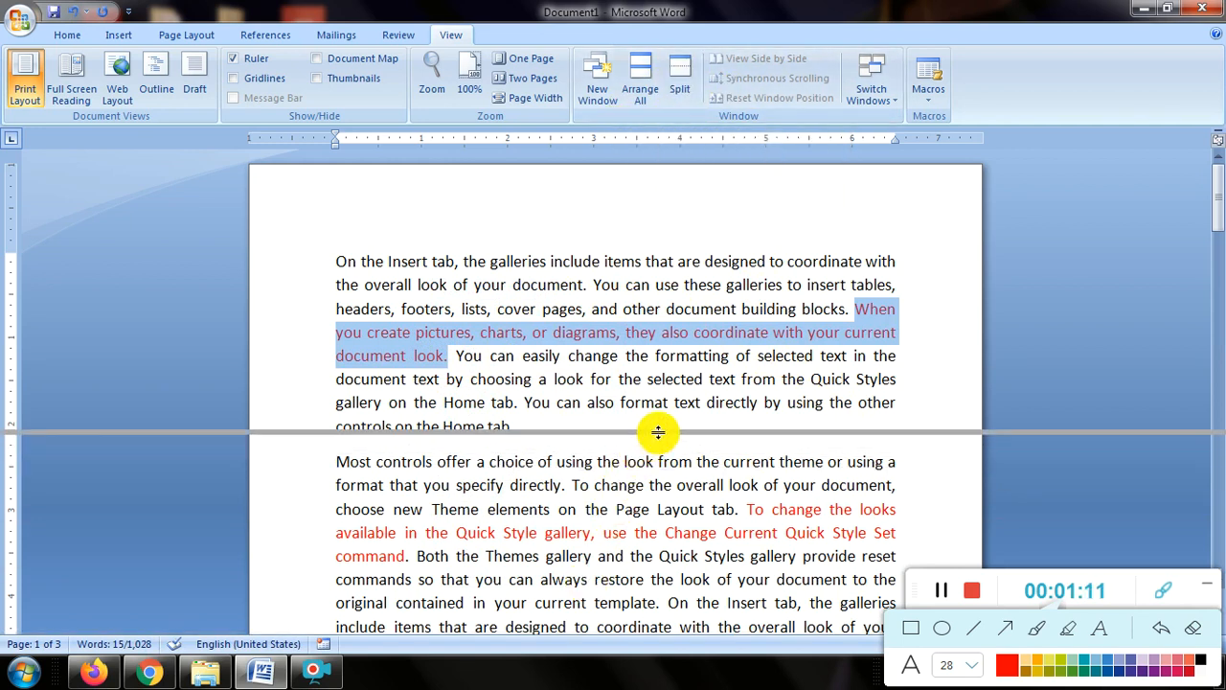
pyautogui.click(657, 431)
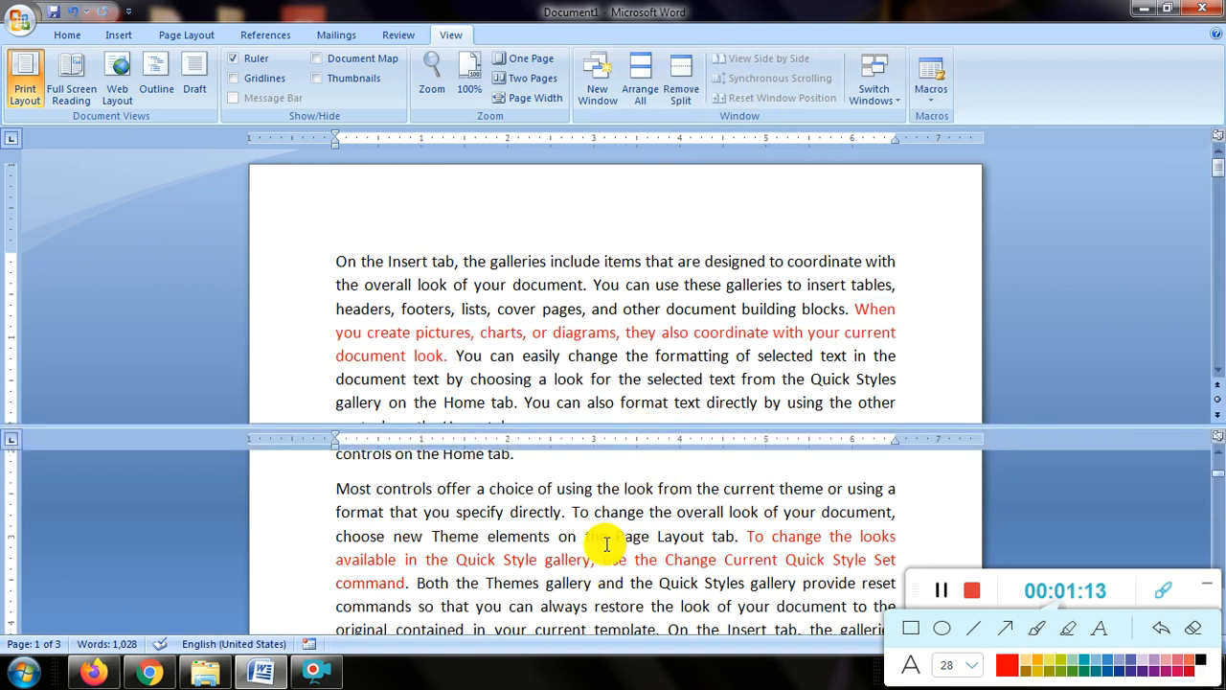
pyautogui.scroll(-2, 625, 320)
pyautogui.scroll(2, 625, 320)
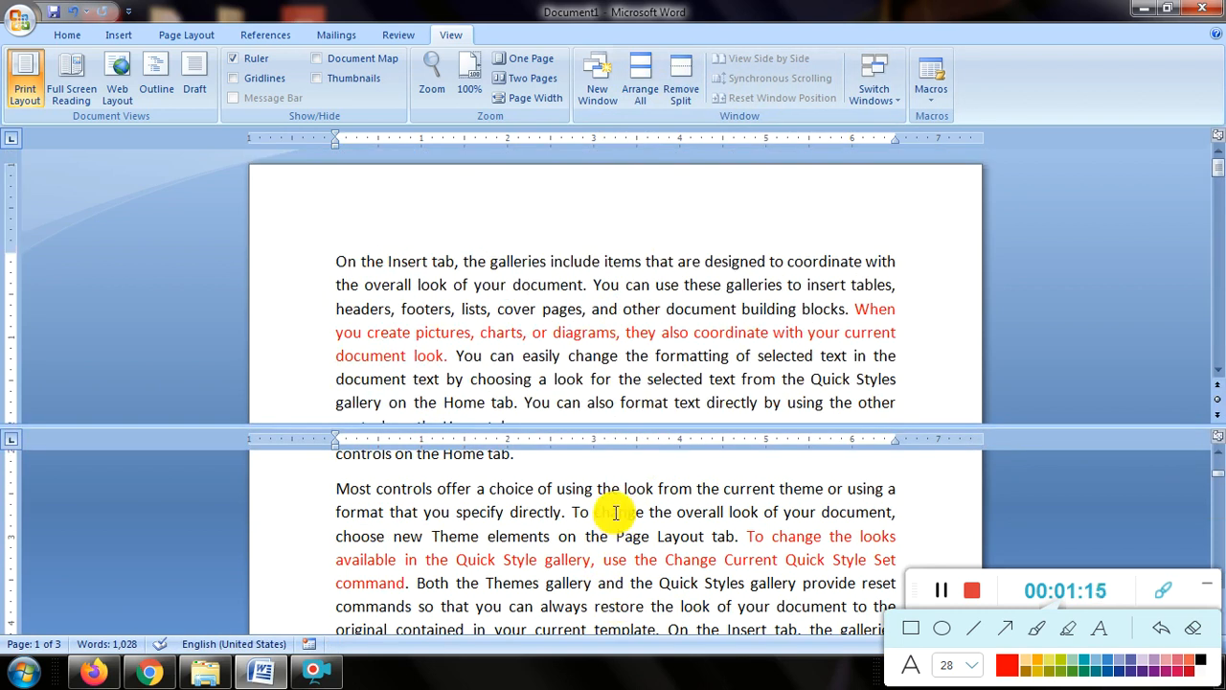
pyautogui.scroll(-12, 616, 513)
pyautogui.scroll(-12, 635, 533)
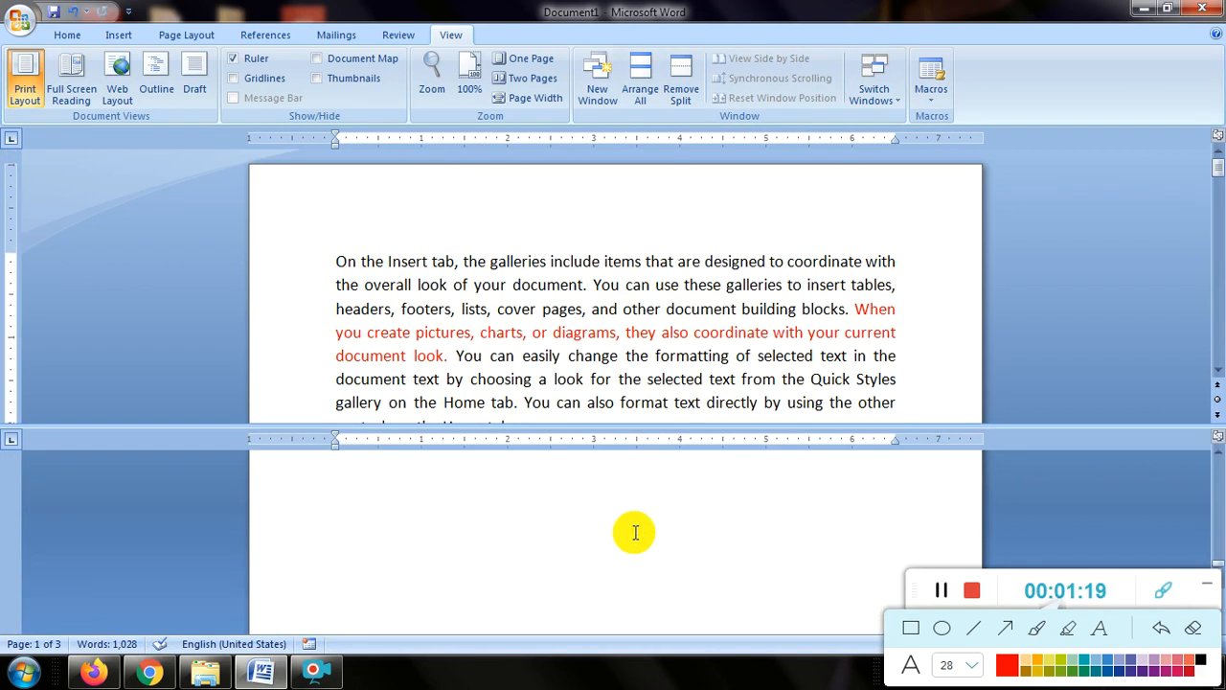
pyautogui.scroll(4, 634, 532)
pyautogui.scroll(2, 345, 556)
pyautogui.moveTo(499, 424); pyautogui.dragTo(501, 362)
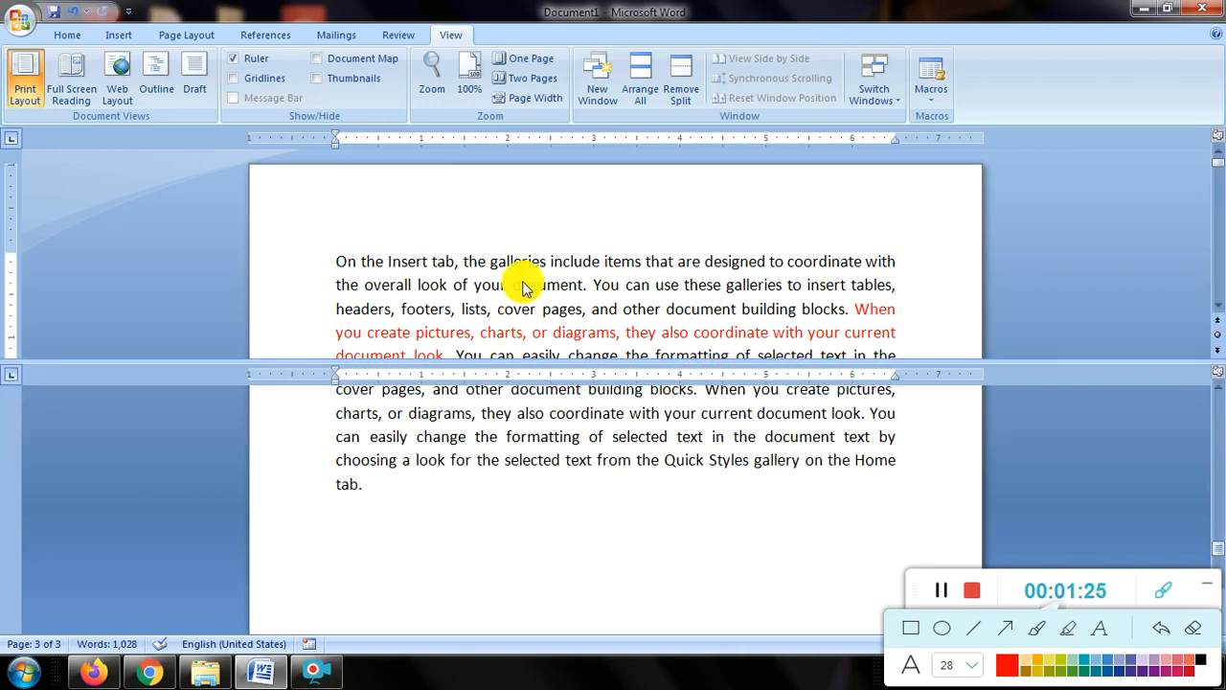
# Step: Paste the copied sentence on the empty line after the last paragraph in the lower pane
pyautogui.scroll(-2, 522, 300)
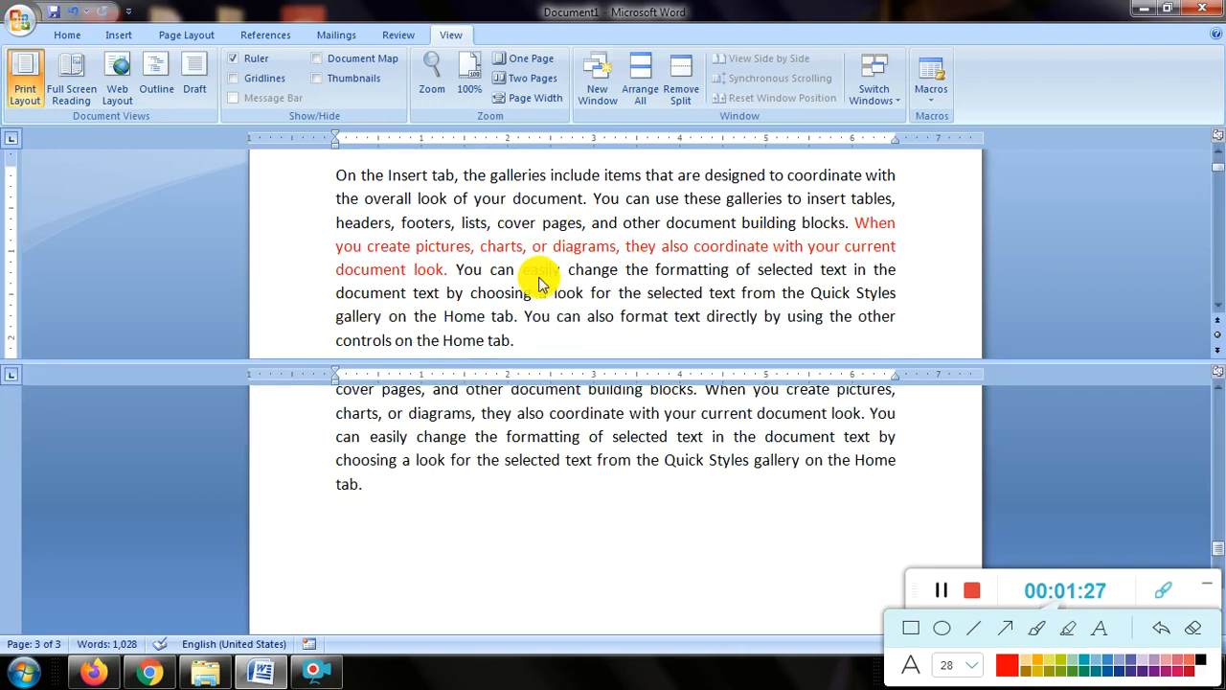
pyautogui.click(347, 518)
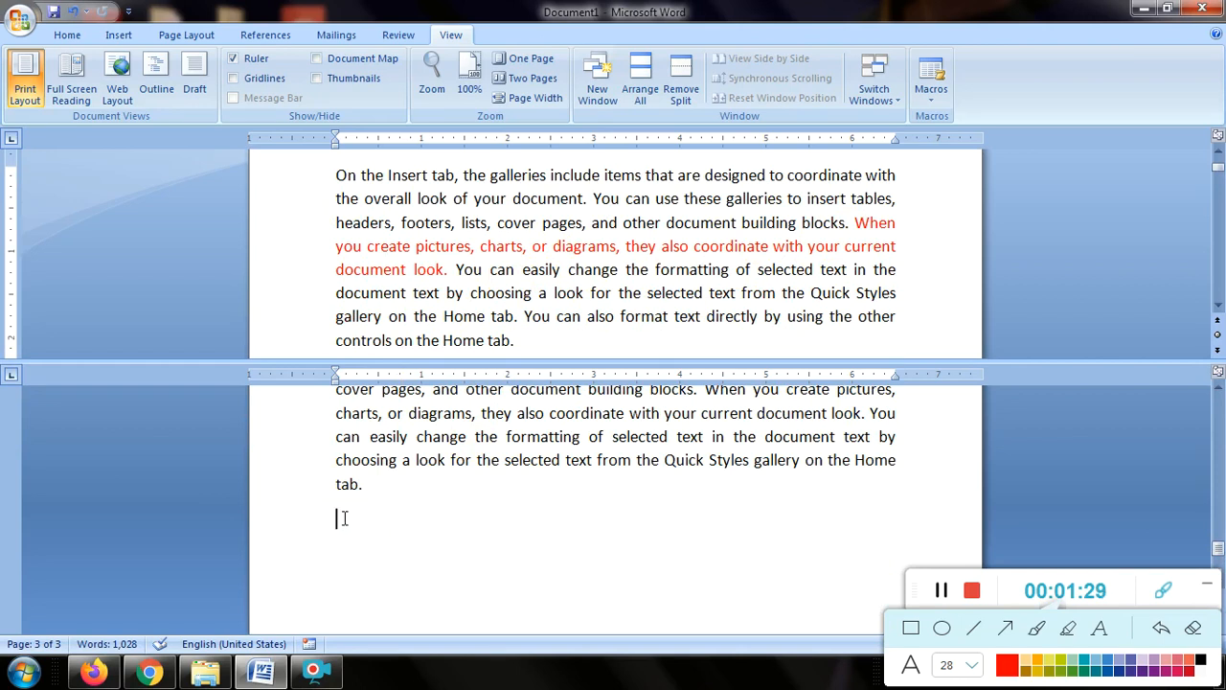
pyautogui.hotkey('ctrl', 'v')
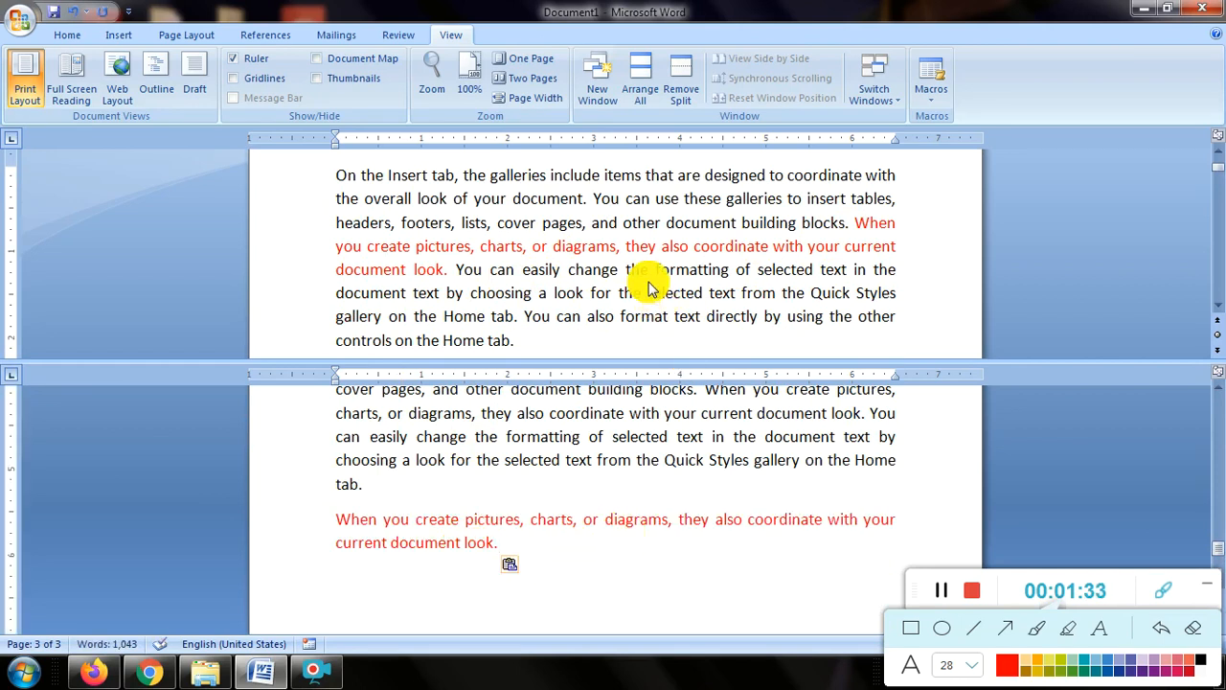
# Step: Copy the red sentence starting "To change the looks available" from the second paragraph into a new paragraph at the document's end
pyautogui.click(925, 274)
pyautogui.click(926, 274)
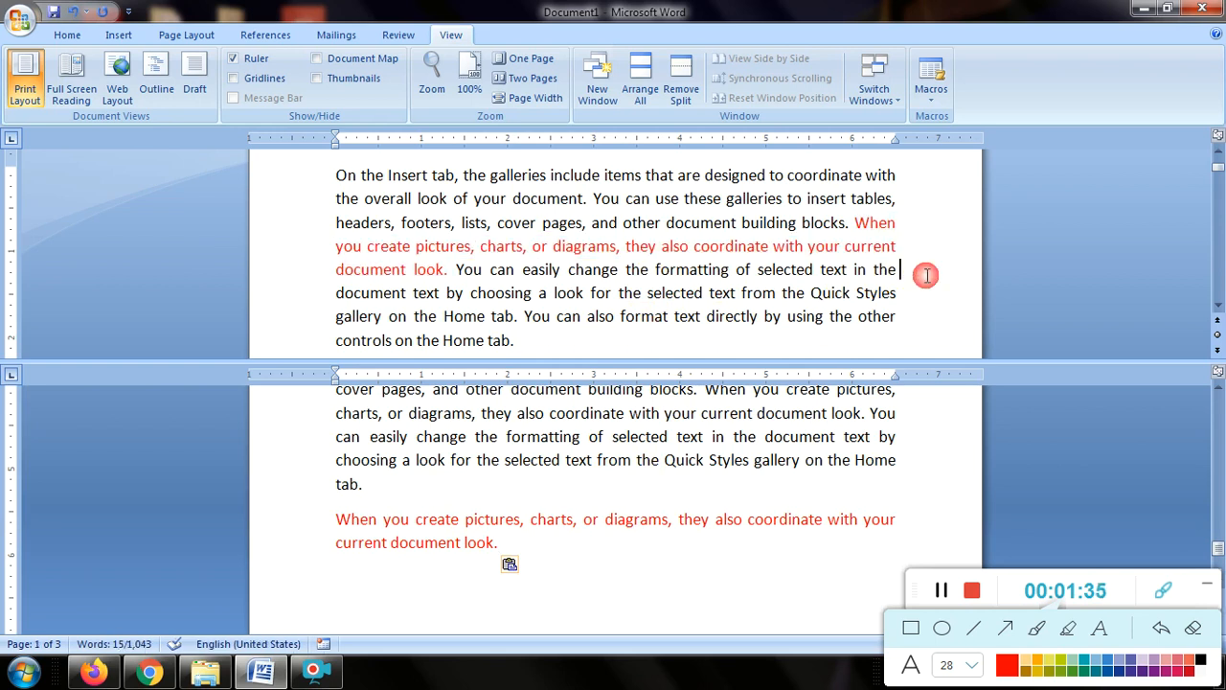
pyautogui.scroll(-2, 879, 295)
pyautogui.scroll(-1, 880, 295)
pyautogui.click(747, 251)
pyautogui.keyDown('shift'); pyautogui.click(408, 296); pyautogui.keyUp('shift')
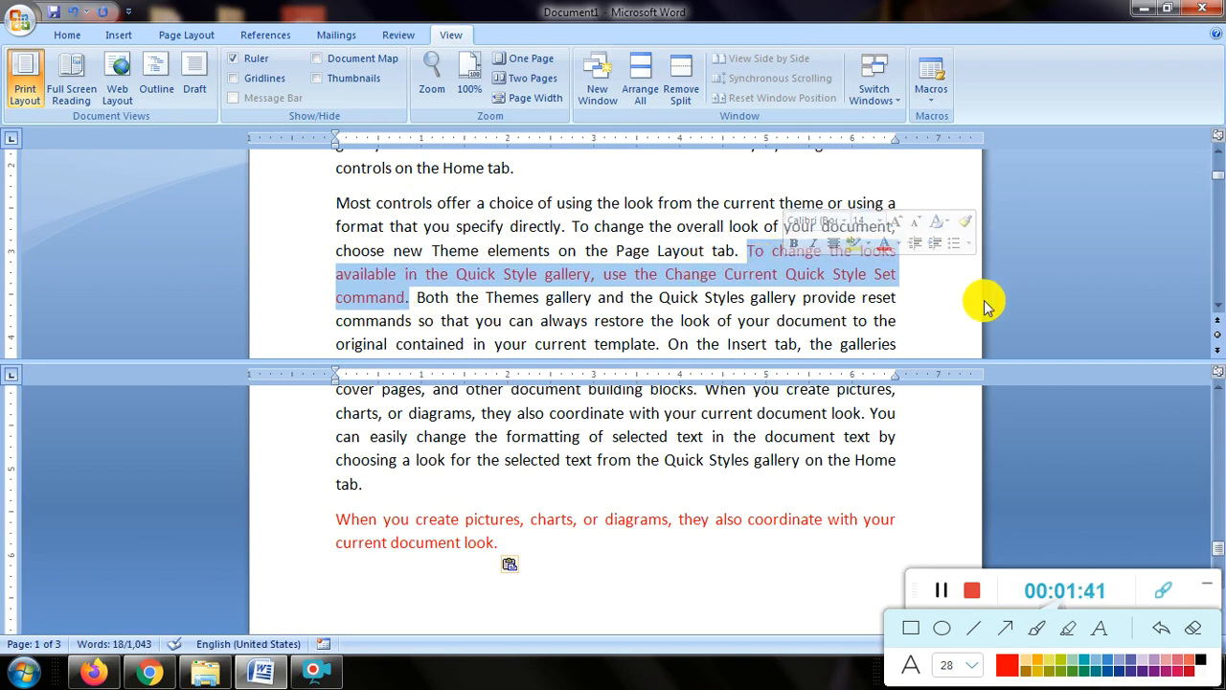
pyautogui.click(499, 542)
pyautogui.press('Return')
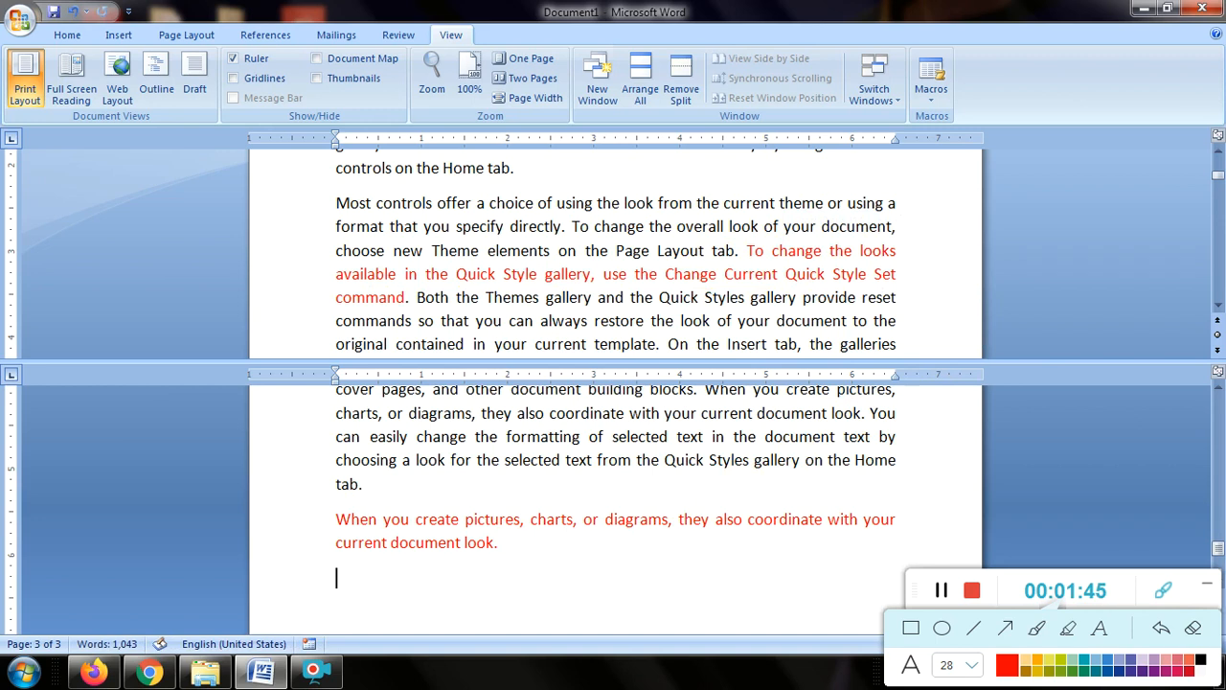
pyautogui.hotkey('ctrl', 'v')
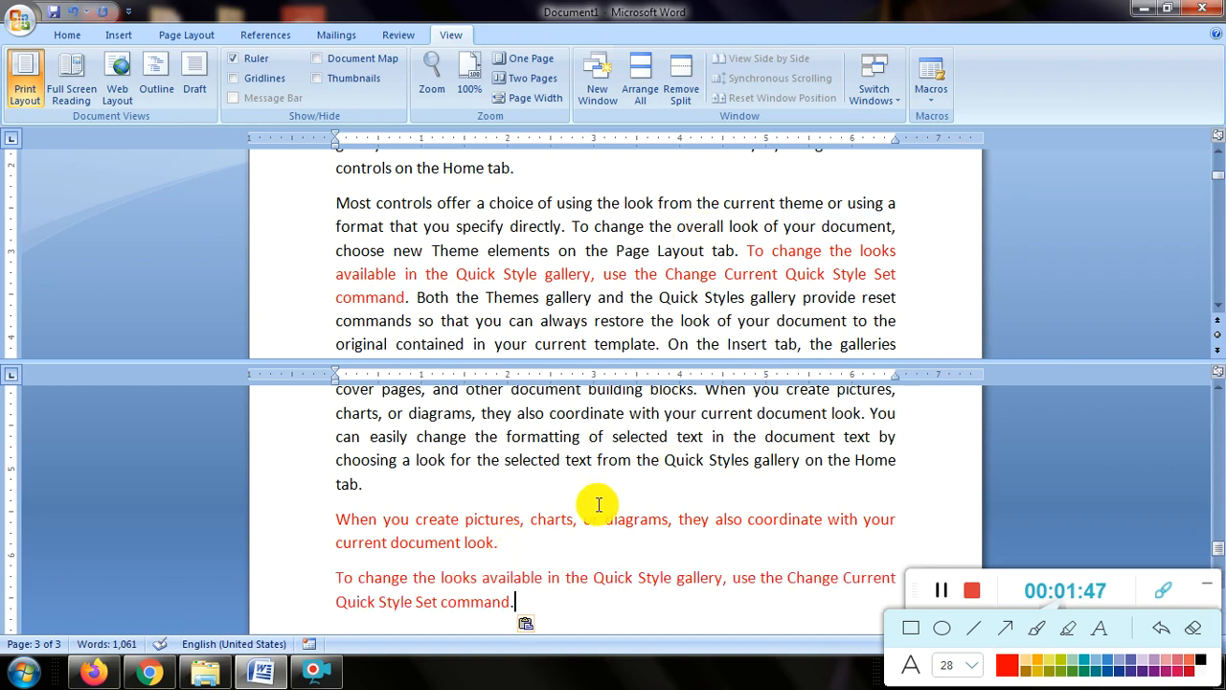
# Step: Add a last paragraph reading "Most controls offer a choice of using the ….. in this type you can use split option to write same matters…."
pyautogui.scroll(-1, 636, 539)
pyautogui.scroll(-5, 731, 301)
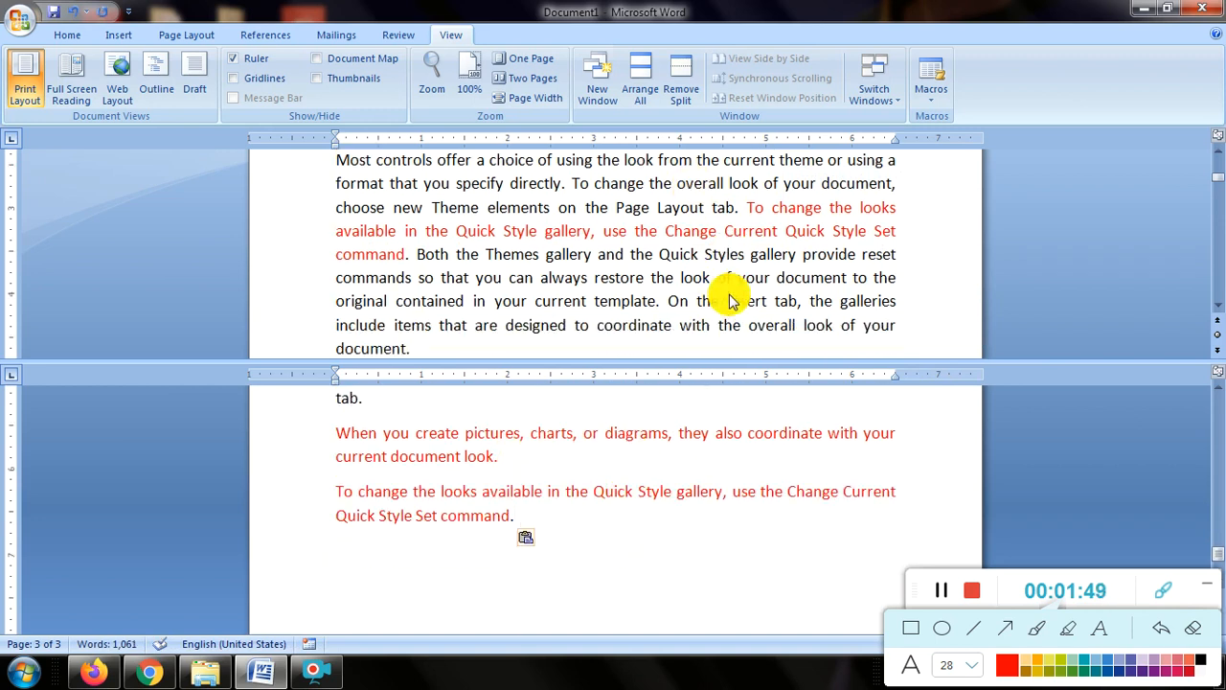
pyautogui.scroll(-1, 731, 302)
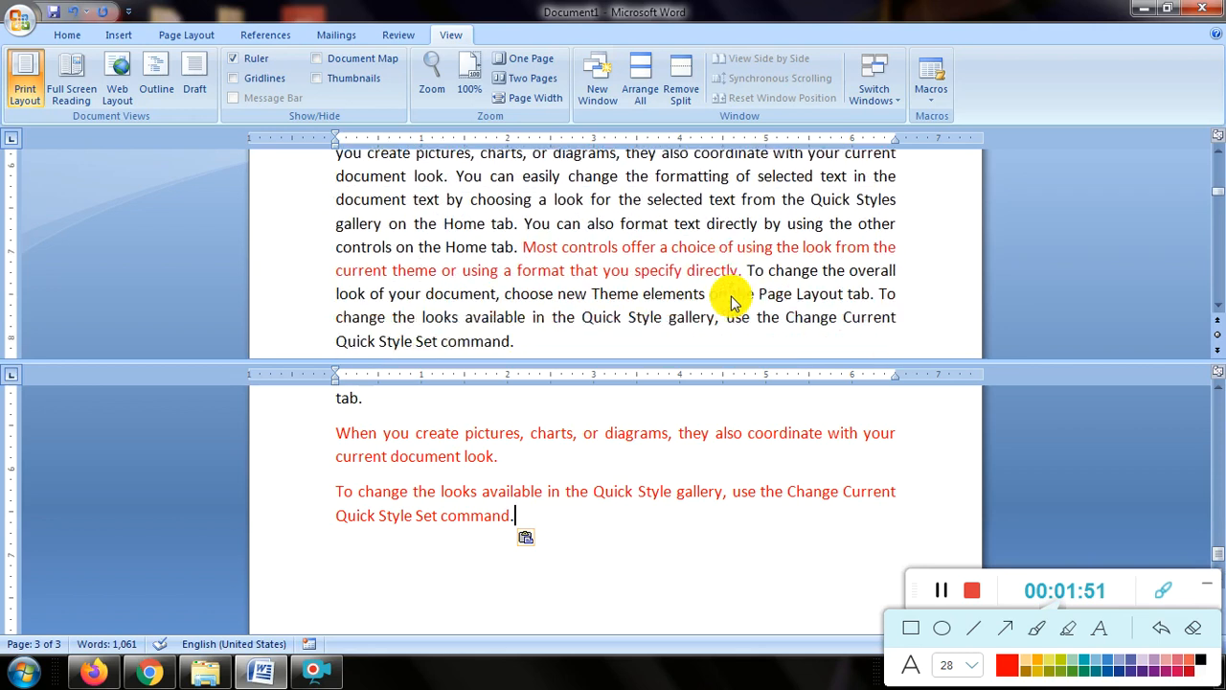
pyautogui.click(519, 246)
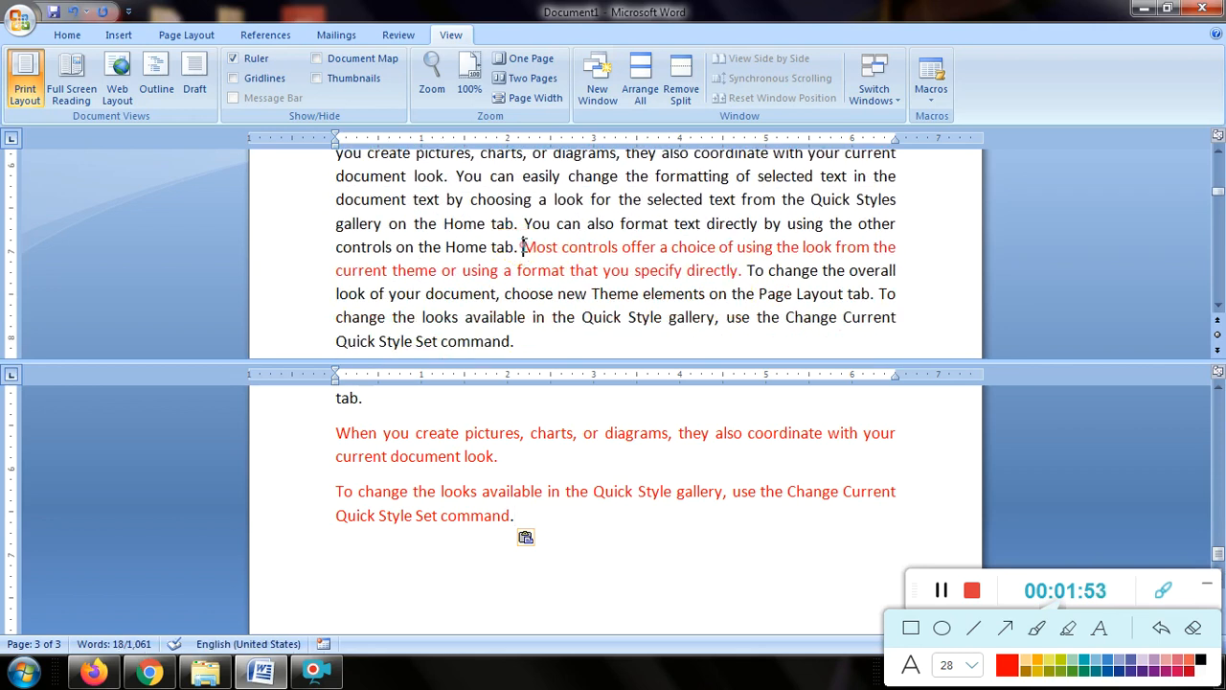
pyautogui.click(338, 542)
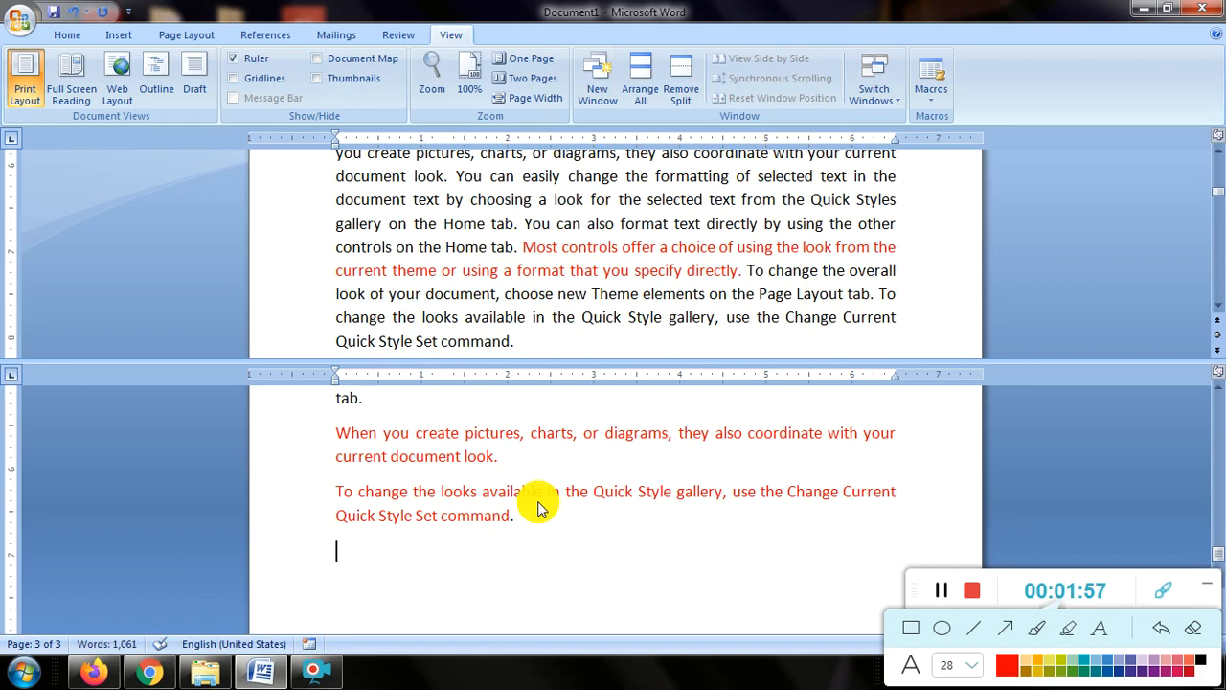
pyautogui.write('MO')
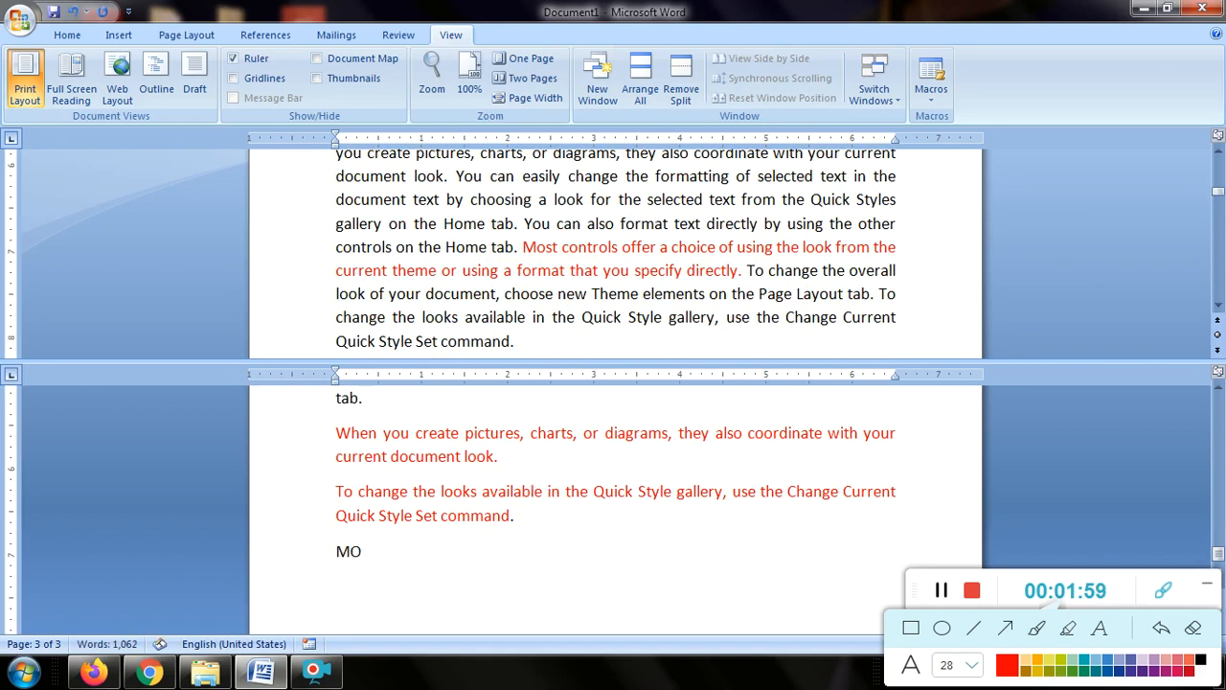
pyautogui.press('BackSpace')
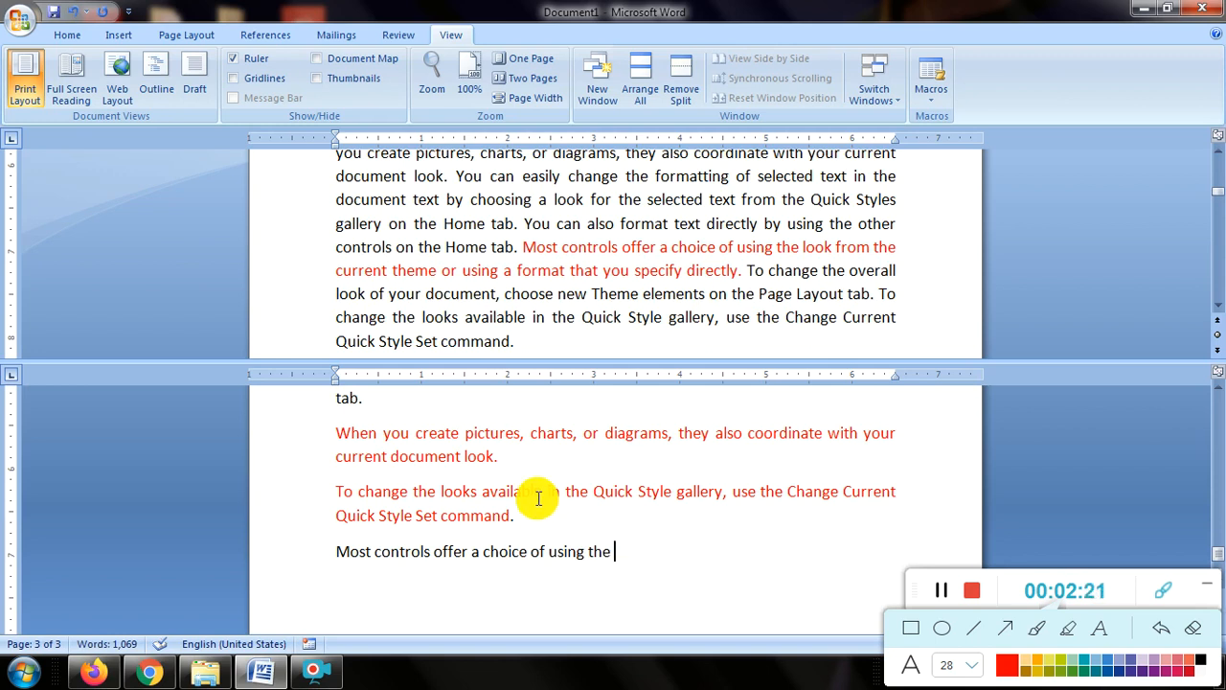
pyautogui.write('.....')
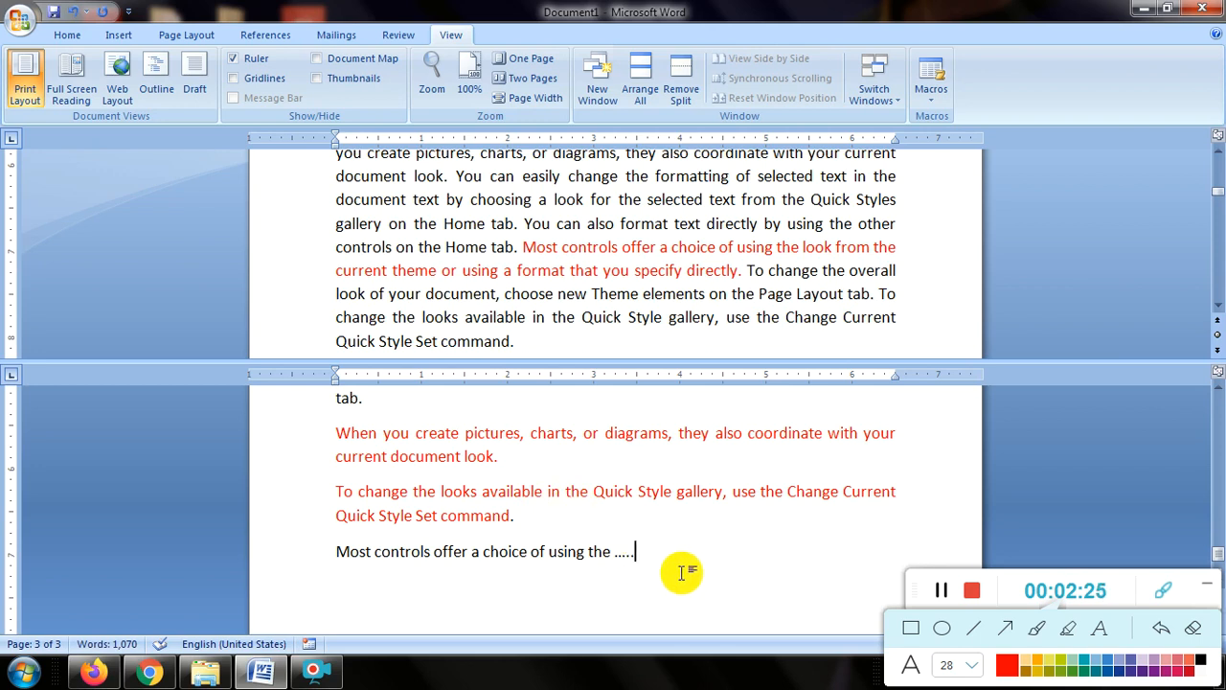
pyautogui.press('Return')
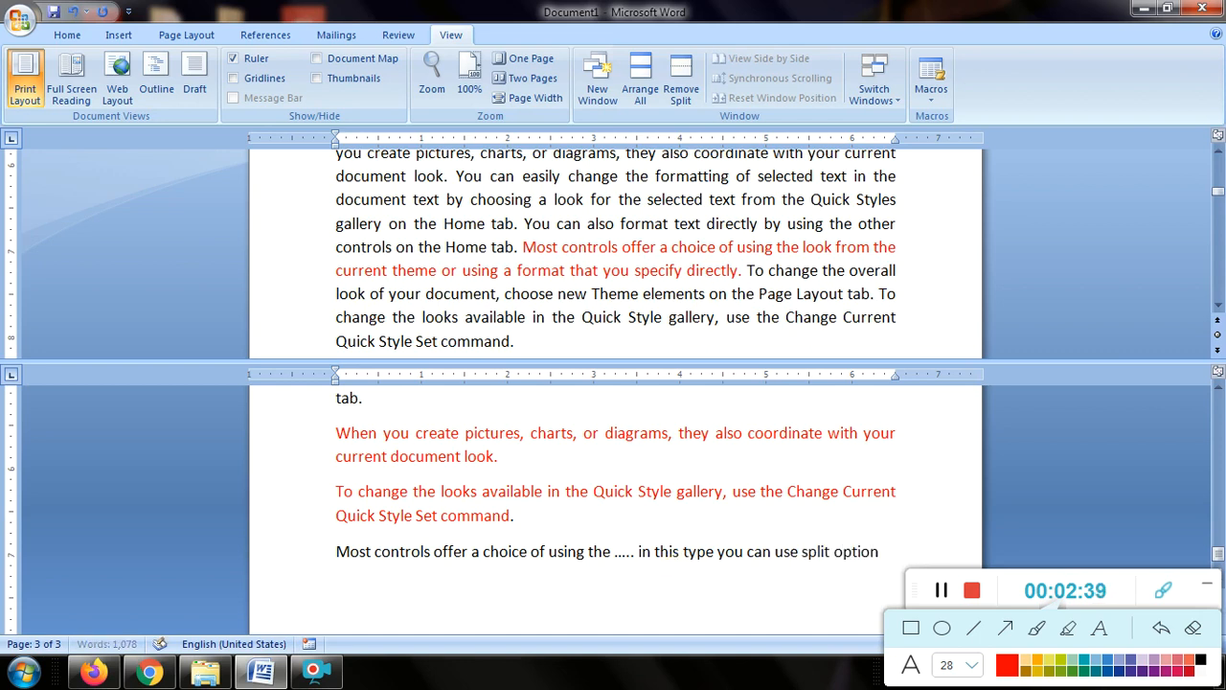
pyautogui.write('o write same matters....')
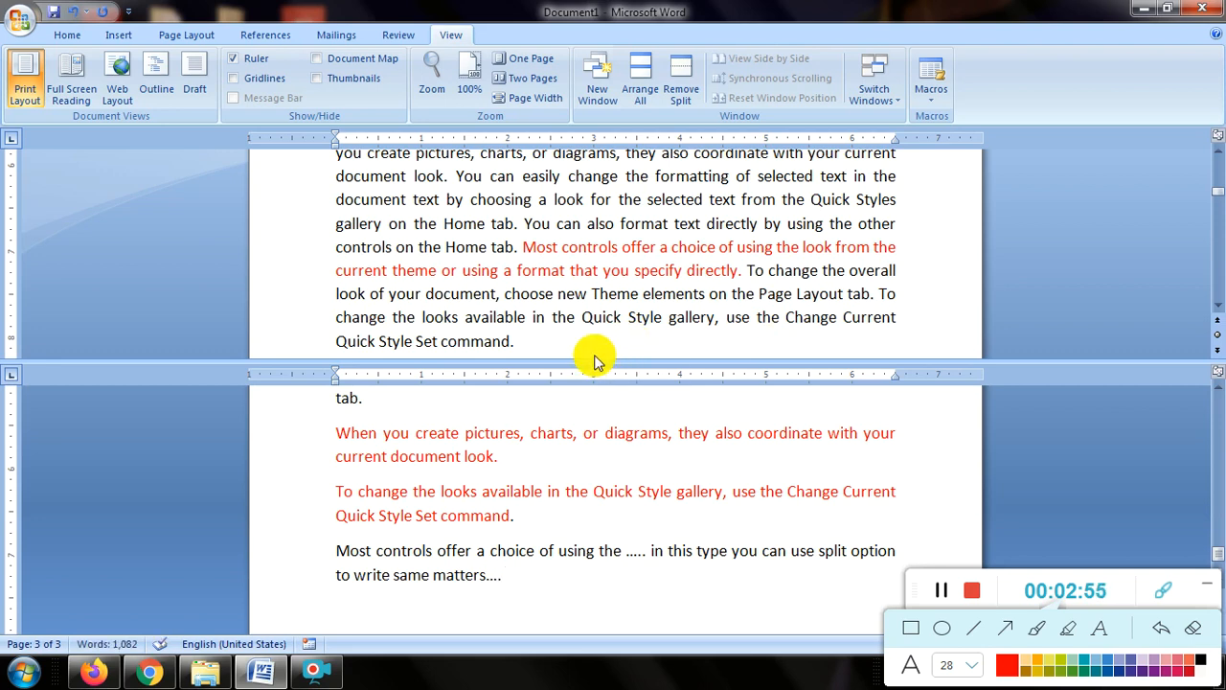
# Step: Remove the split so the document fills a single pane again
pyautogui.moveTo(593, 361)
pyautogui.mouseDown()
pyautogui.moveTo(575, 245)
pyautogui.moveTo(577, 343)
pyautogui.mouseUp()
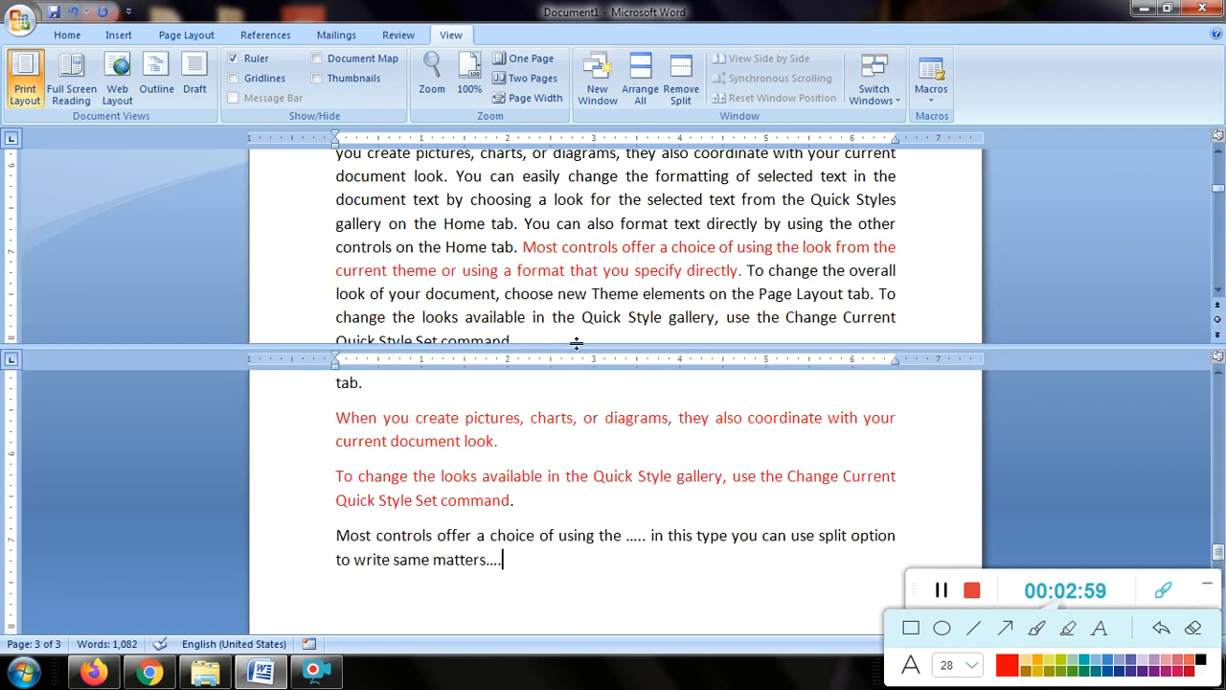
pyautogui.scroll(-1, 583, 241)
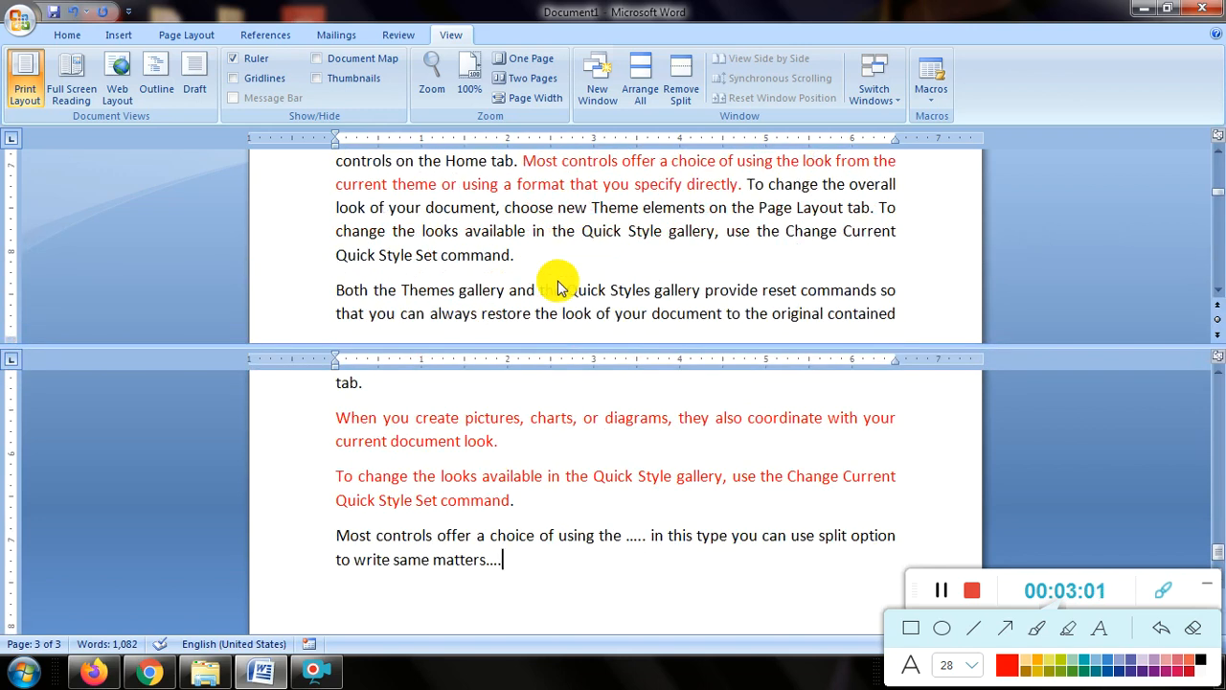
pyautogui.click(677, 103)
pyautogui.scroll(4, 594, 240)
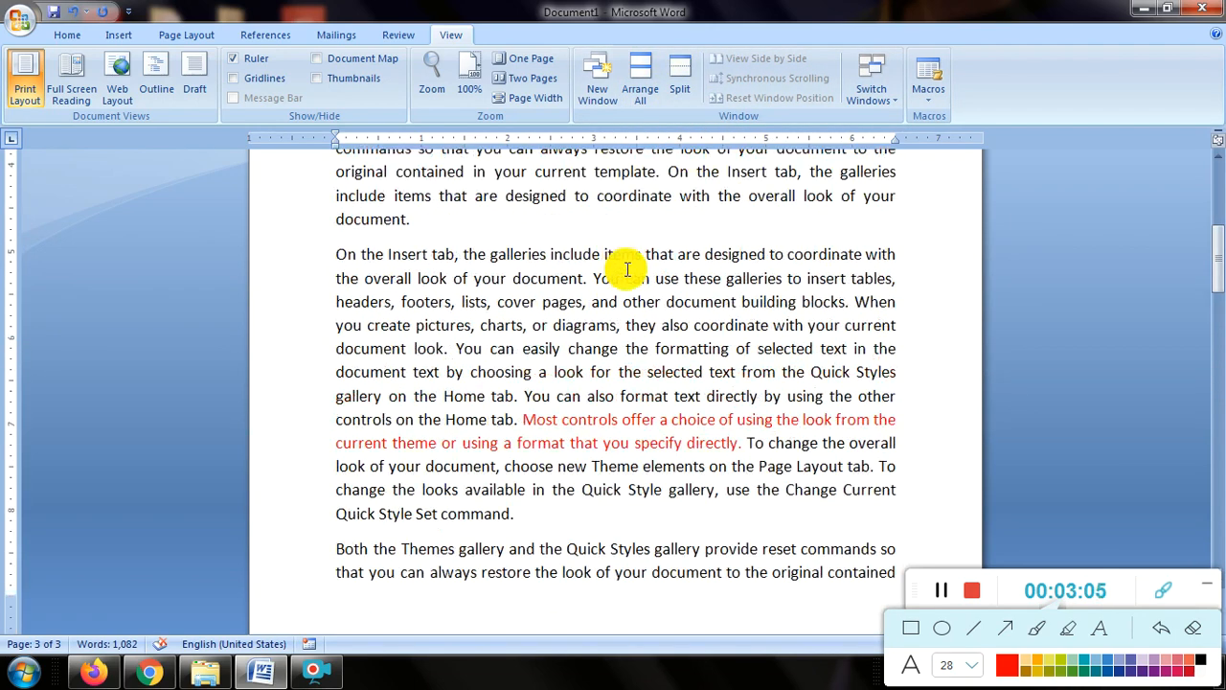
# Step: Add a closing paragraph at the document's end reading "Thank u for watching.. plz subscribe for more videos..."
pyautogui.scroll(5, 651, 287)
pyautogui.scroll(-3, 795, 402)
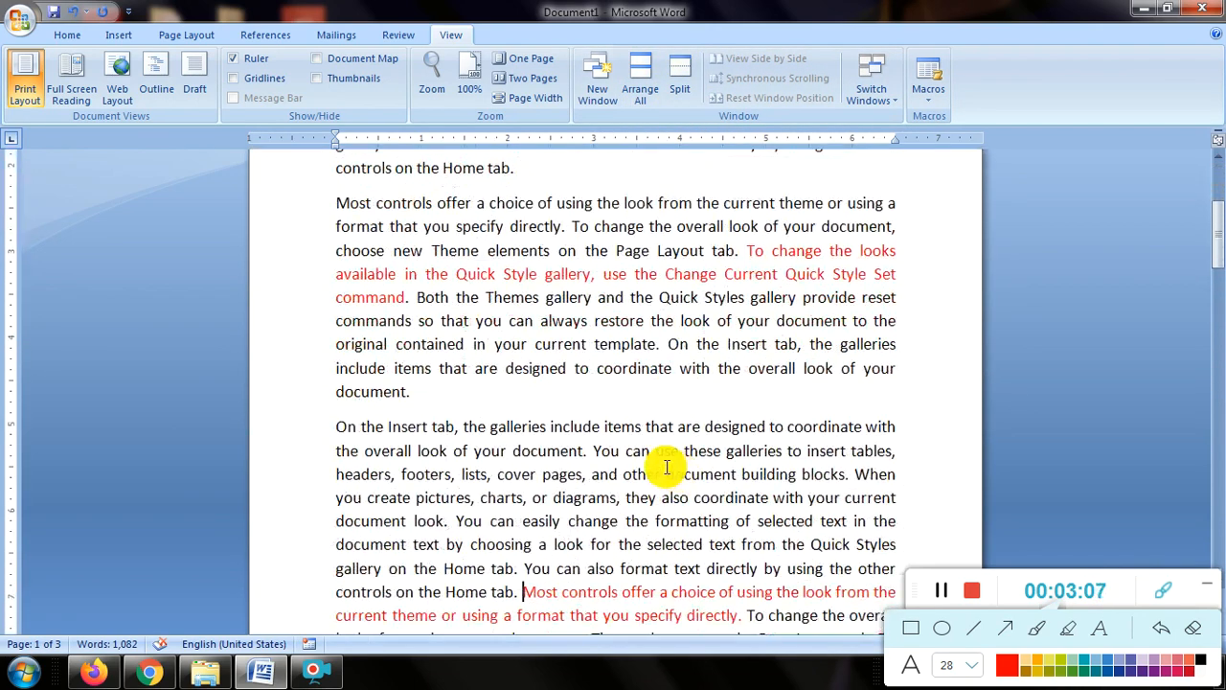
pyautogui.scroll(-9, 668, 466)
pyautogui.scroll(-10, 637, 392)
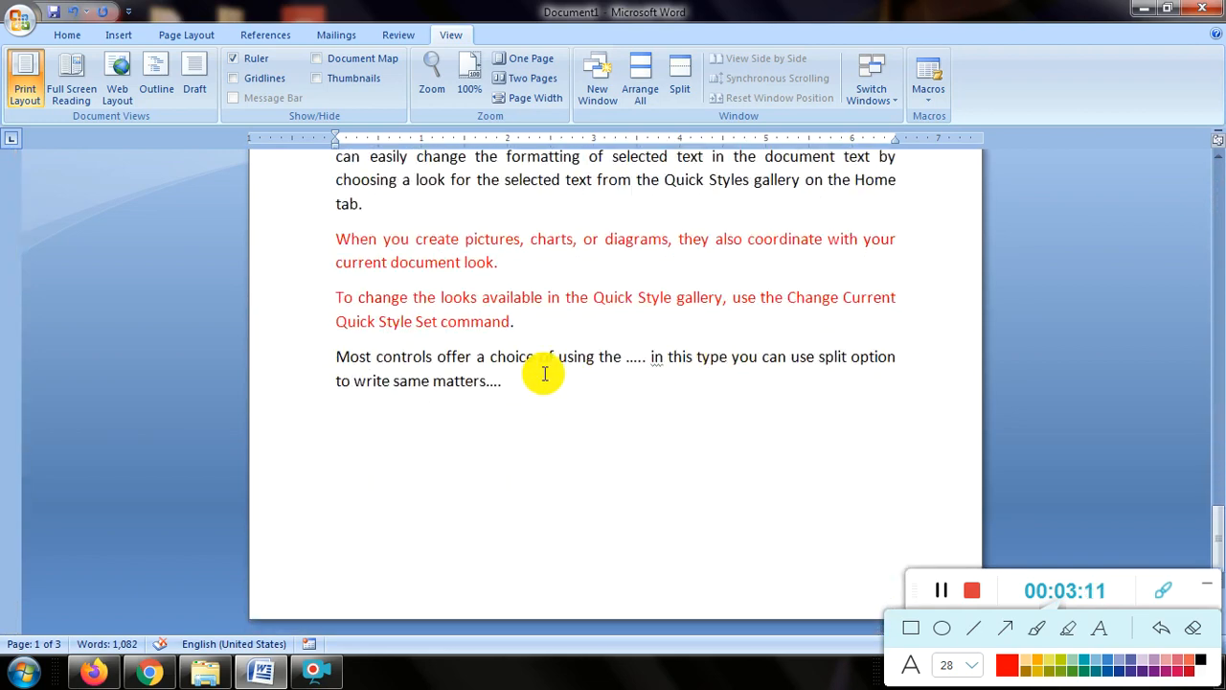
pyautogui.scroll(2, 529, 391)
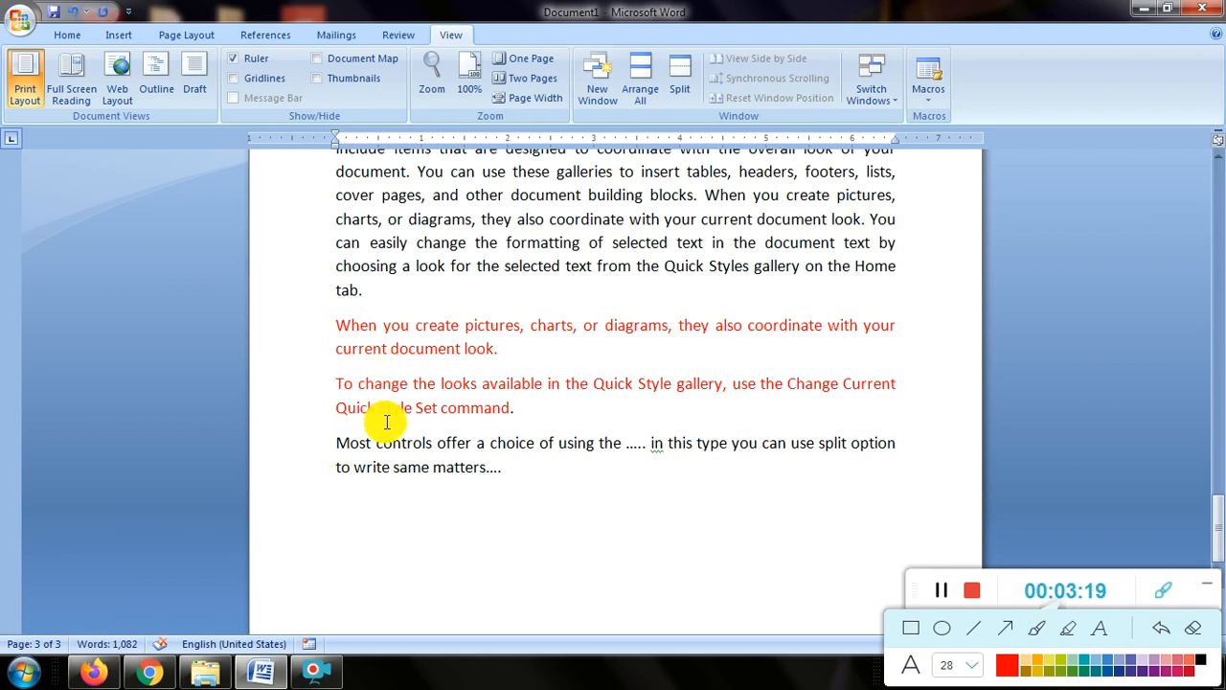
pyautogui.click(520, 479)
pyautogui.press('Return')
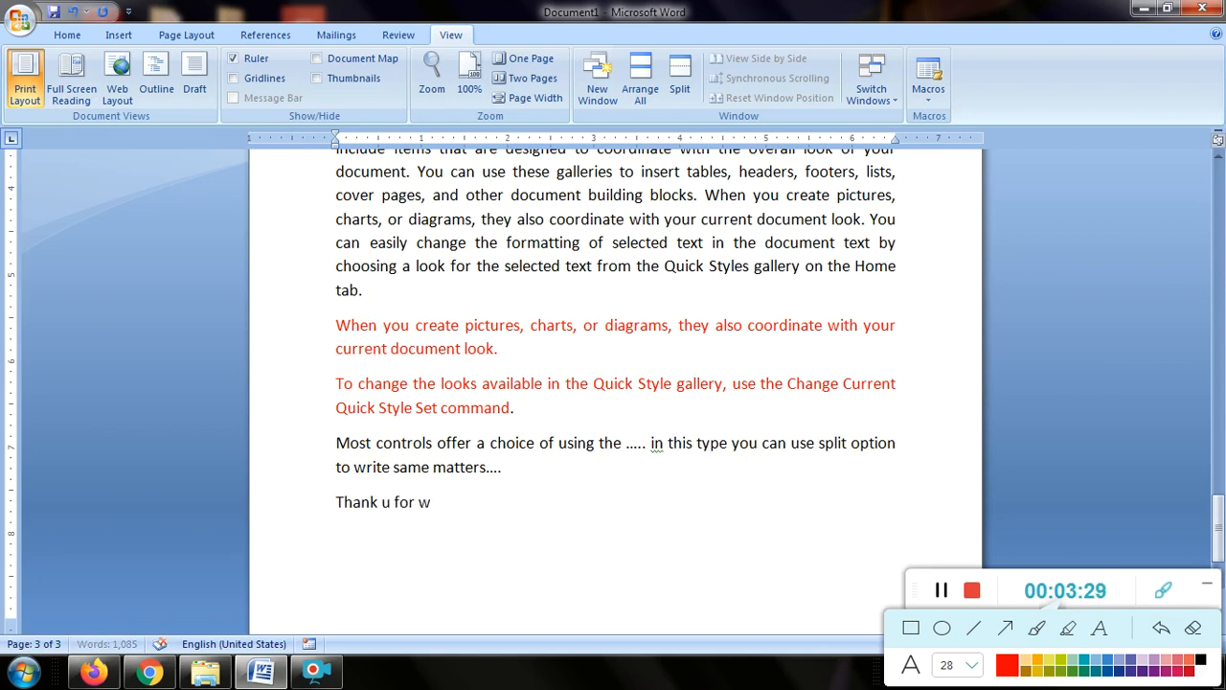
pyautogui.write('ng.. plz sun')
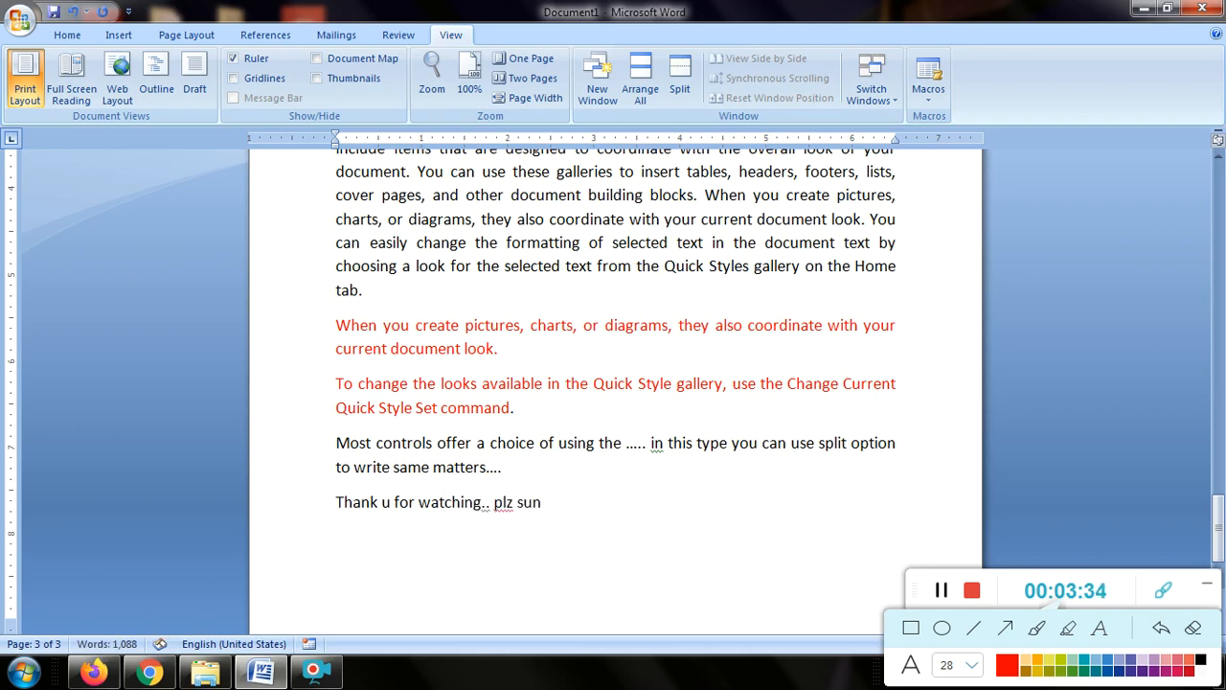
pyautogui.press('BackSpace')
pyautogui.write('bscribe for more videos')
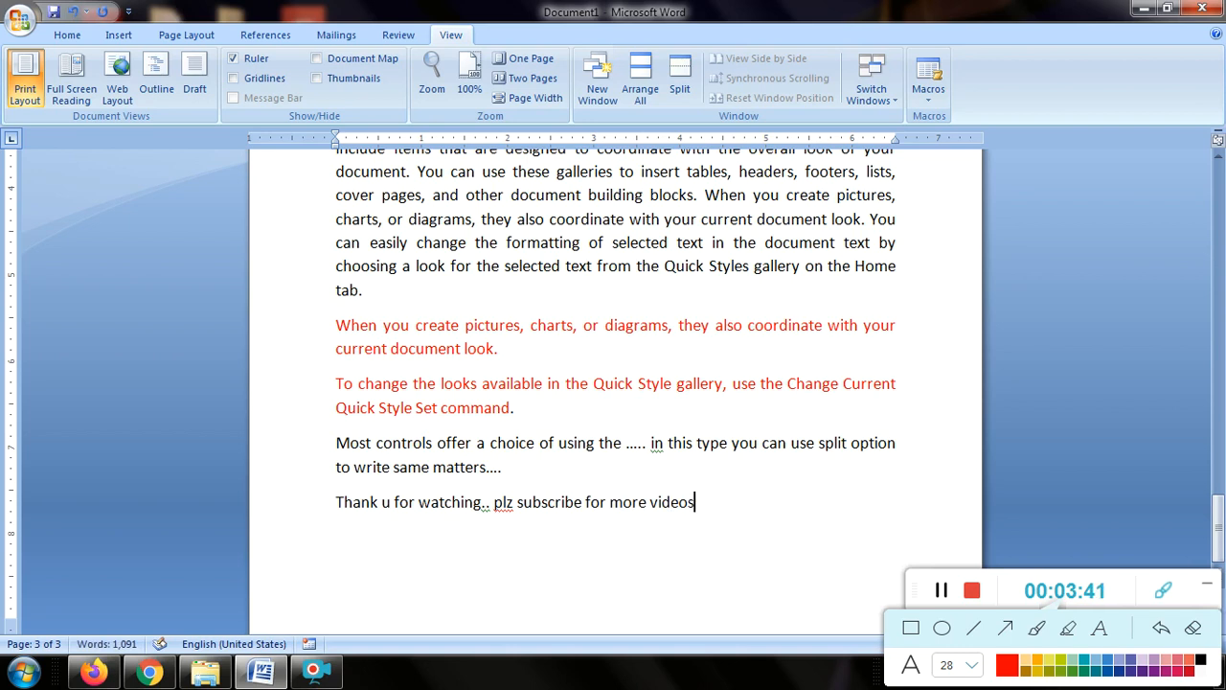
pyautogui.write('...')
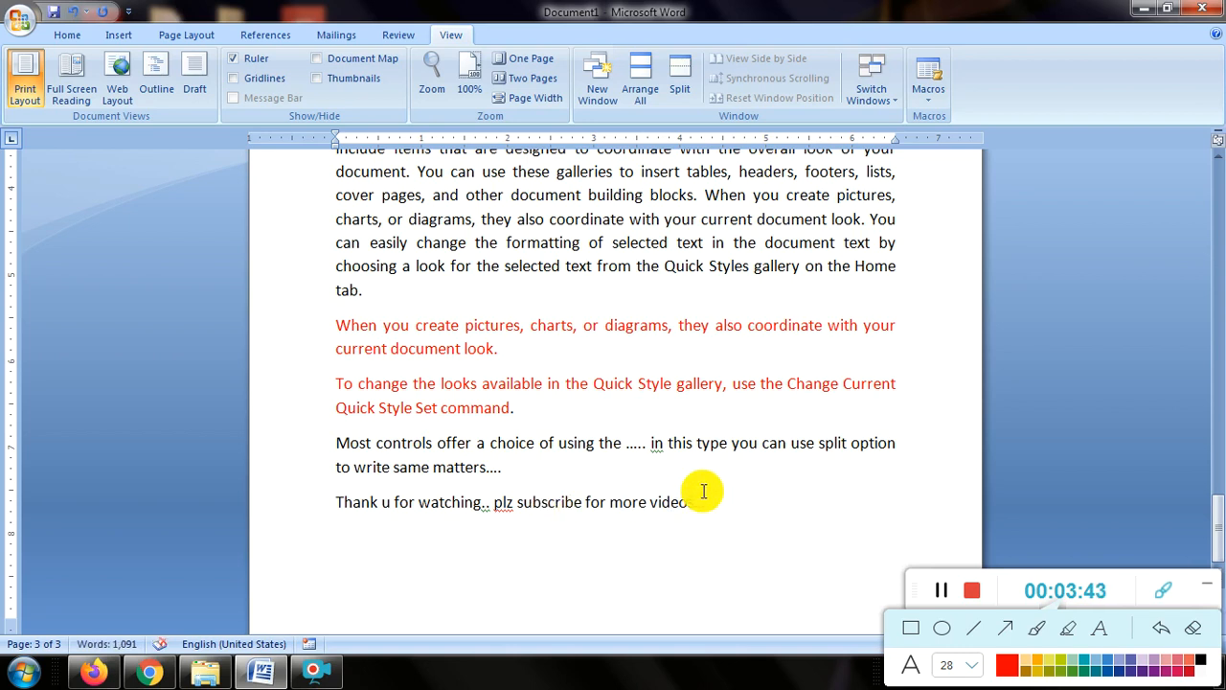